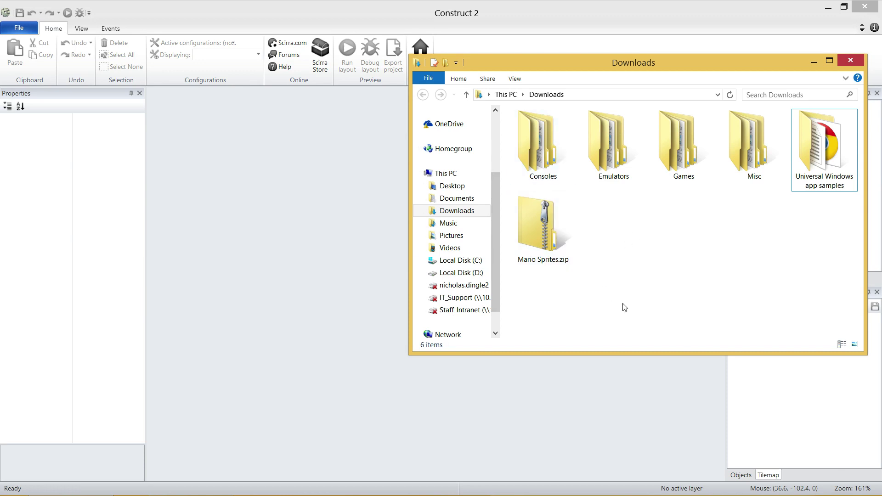
click(563, 251)
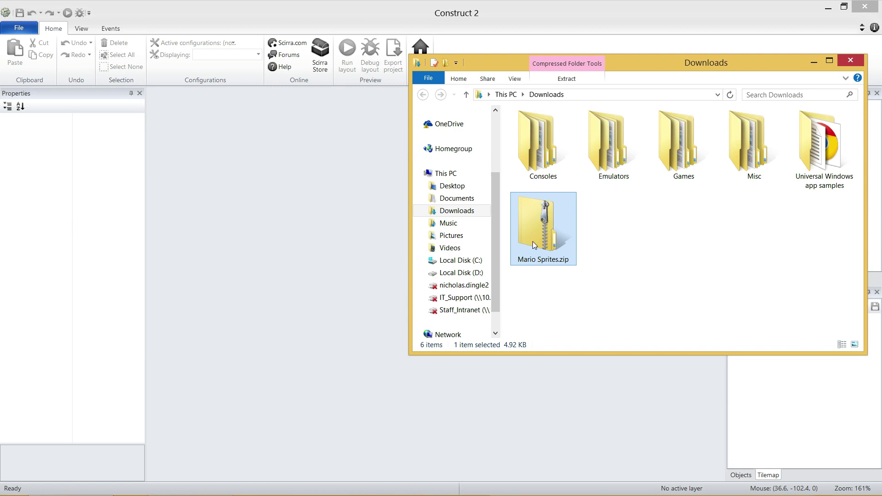
double_click(559, 232)
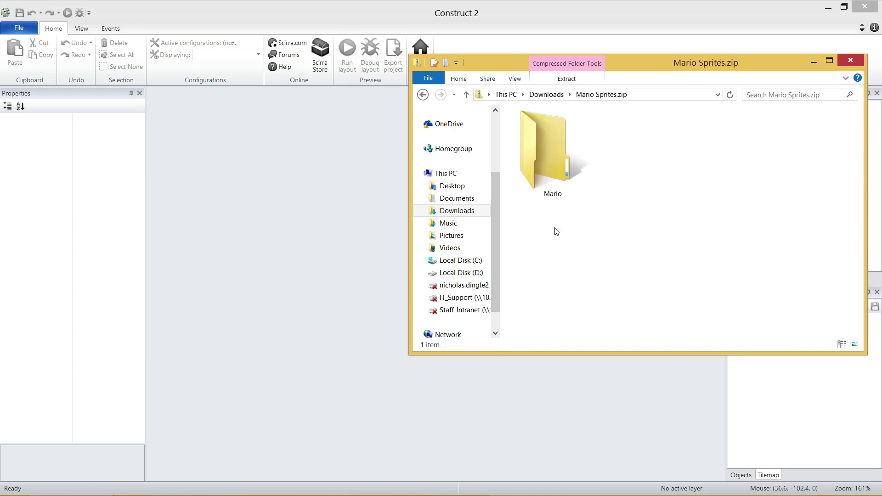
double_click(564, 156)
drag(752, 303, 574, 117)
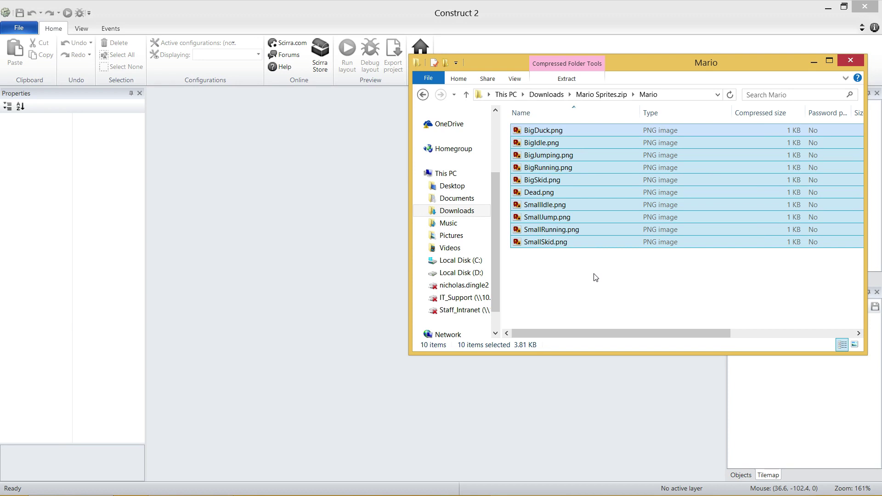
key(BackSpace)
key(BackSpace)
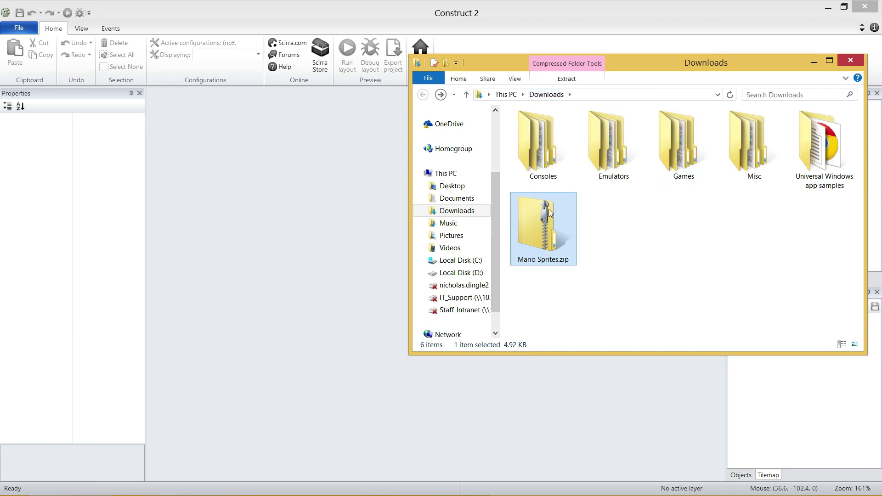
double_click(565, 242)
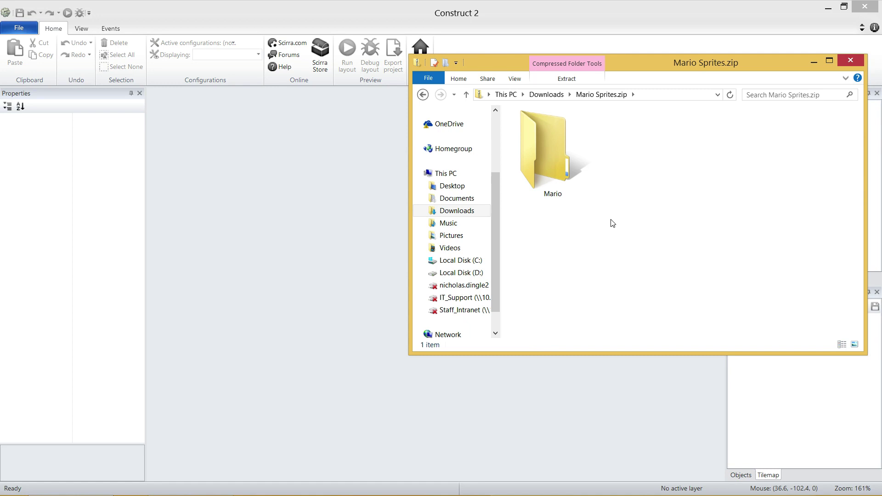
key(BackSpace)
Create a new folder named 'Super Mario Bros' in Downloads
right_click(652, 238)
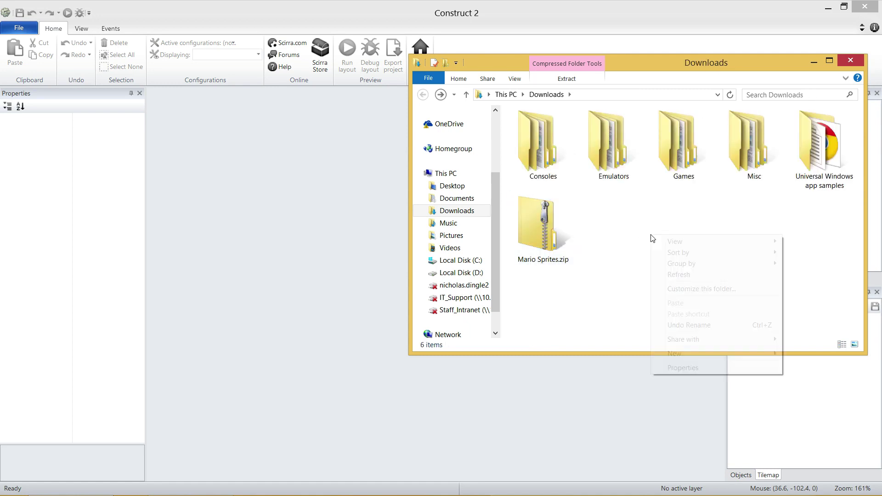
mouse_move(699, 355)
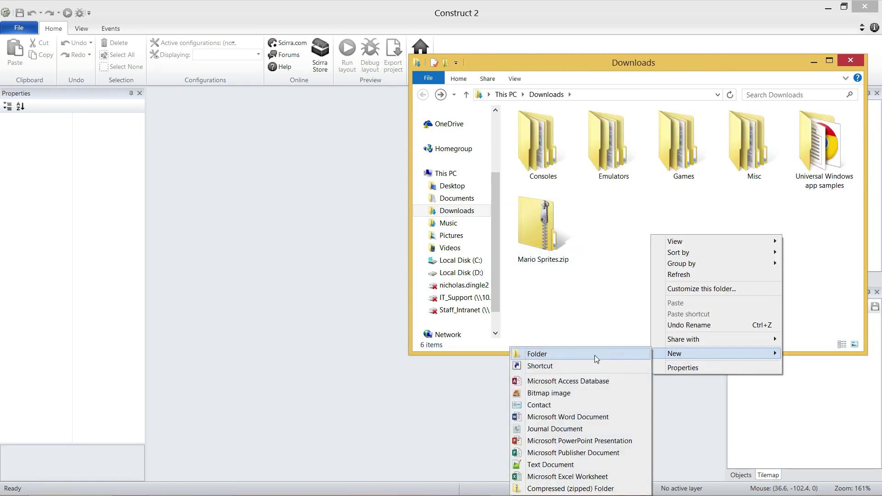
click(594, 355)
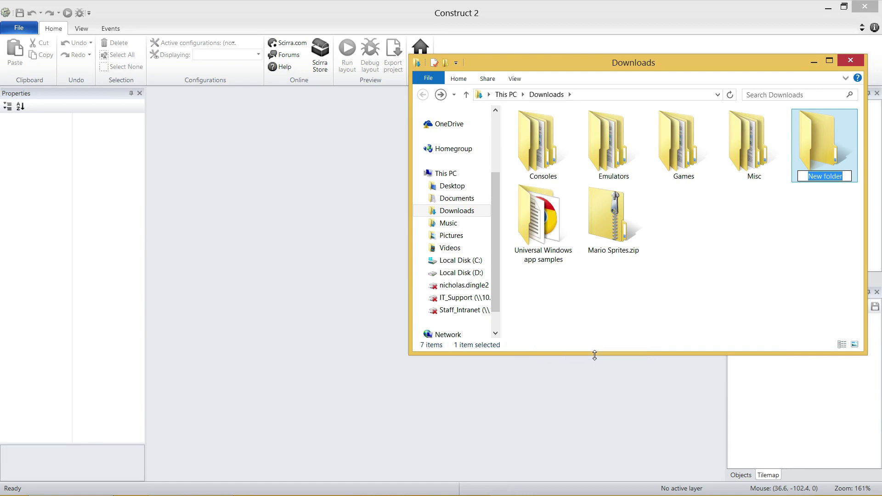
text(Super )
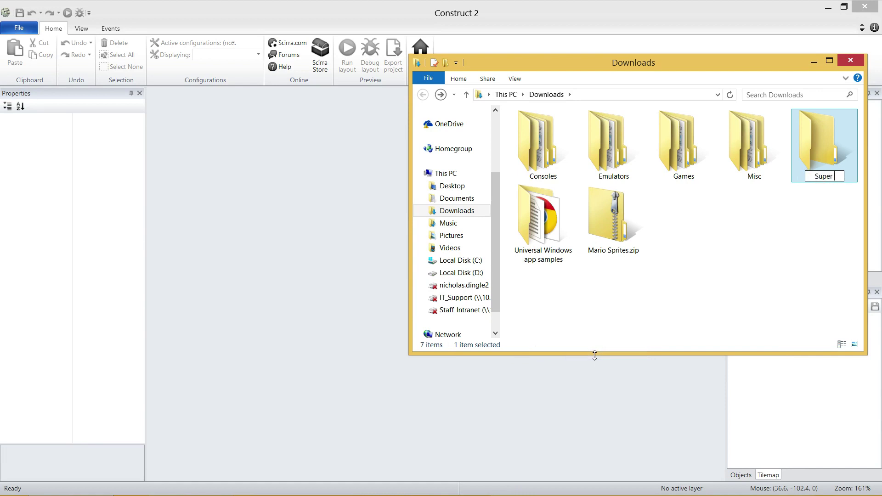
text(Mario Bros.)
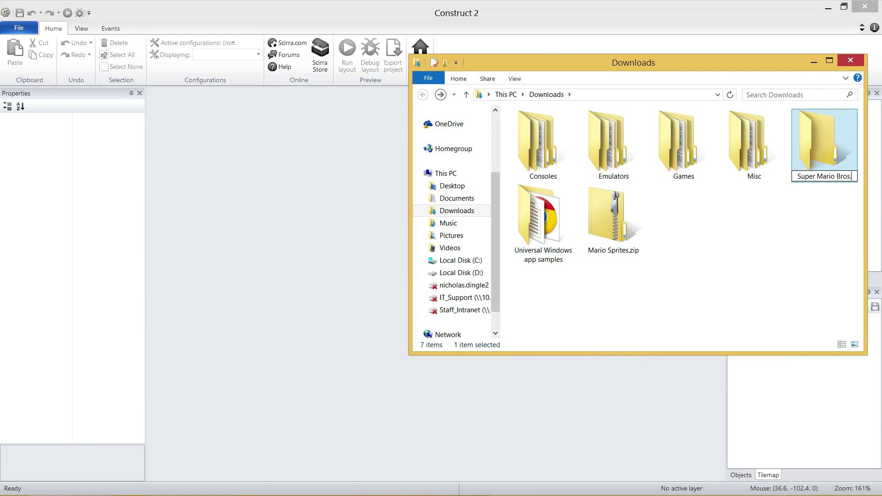
key(Return)
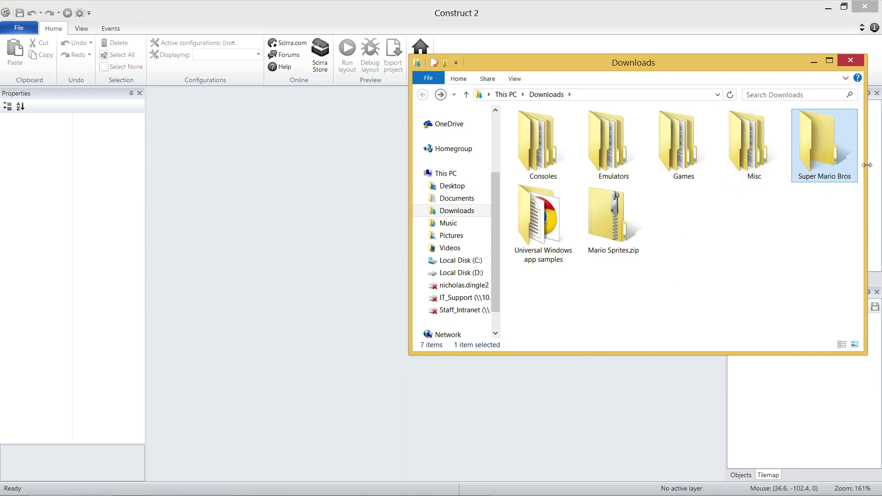
Inside Super Mario Bros, create an empty subfolder named 'gfx'
double_click(832, 168)
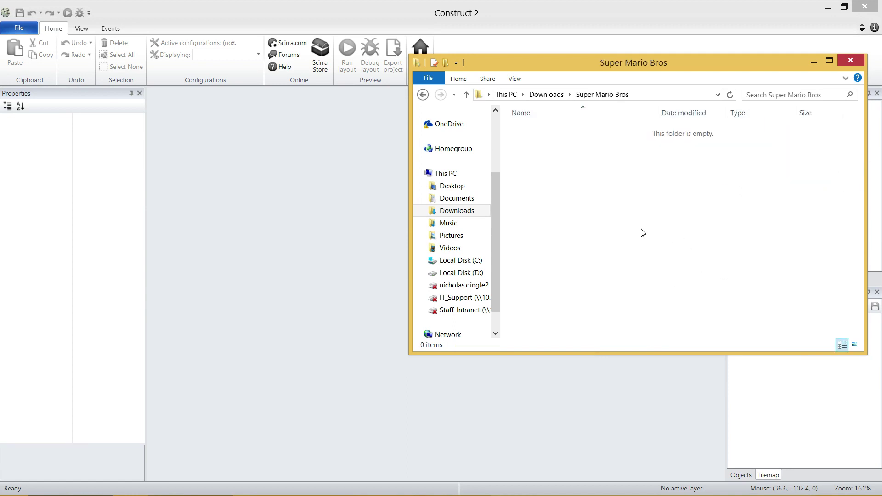
right_click(635, 210)
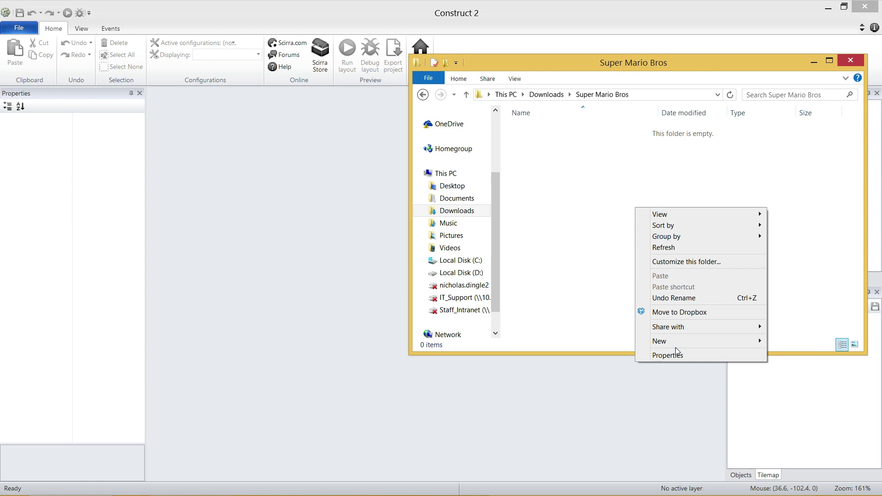
mouse_move(675, 346)
click(612, 343)
text(gfx)
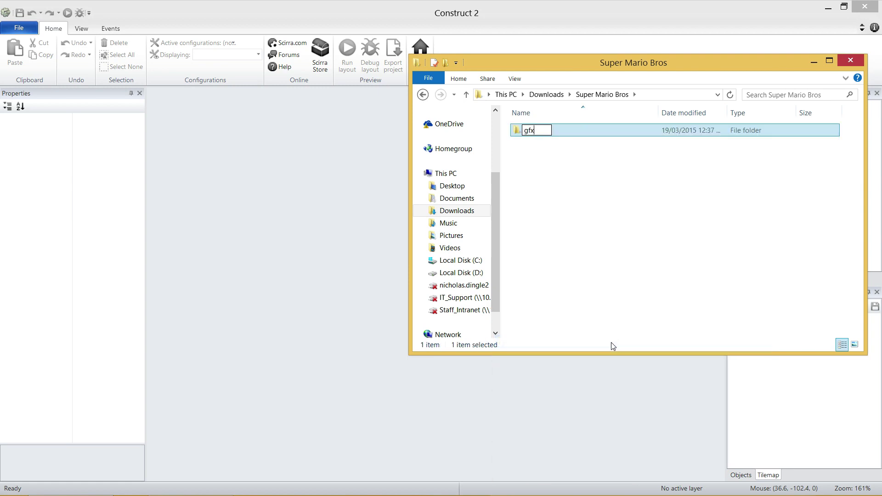
key(Return)
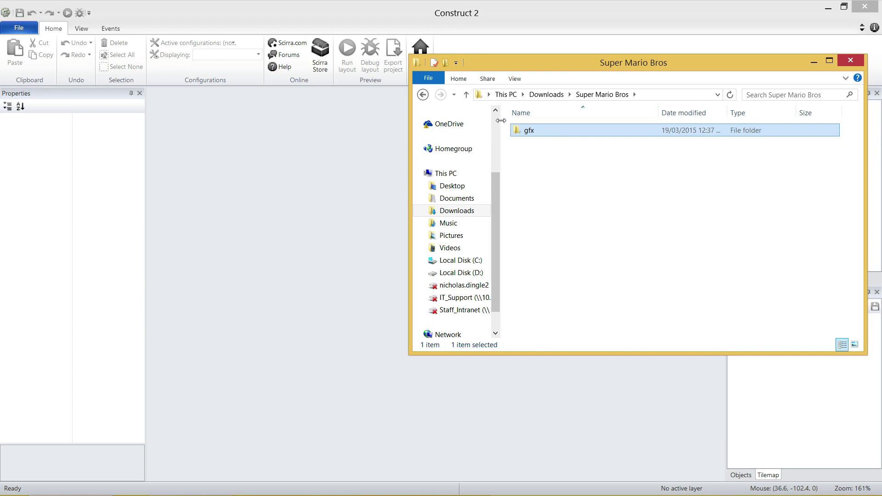
Copy the Mario folder from the Mario Sprites.zip archive
key(BackSpace)
click(613, 223)
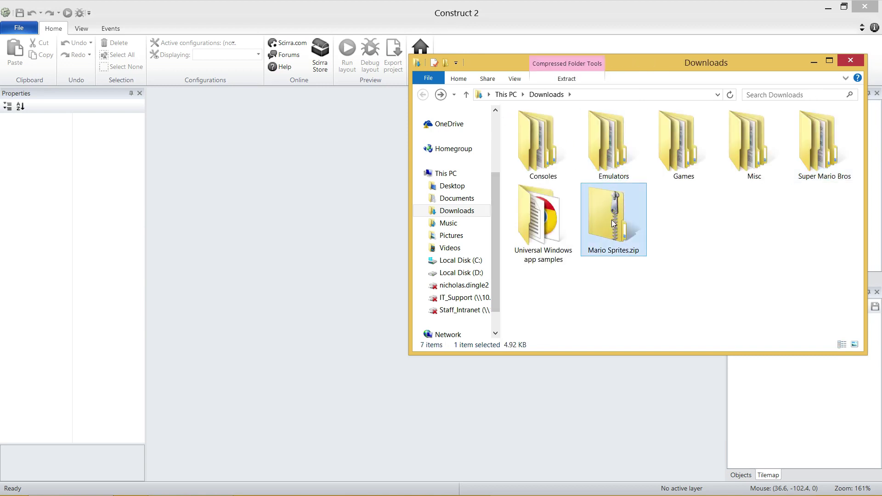
double_click(605, 220)
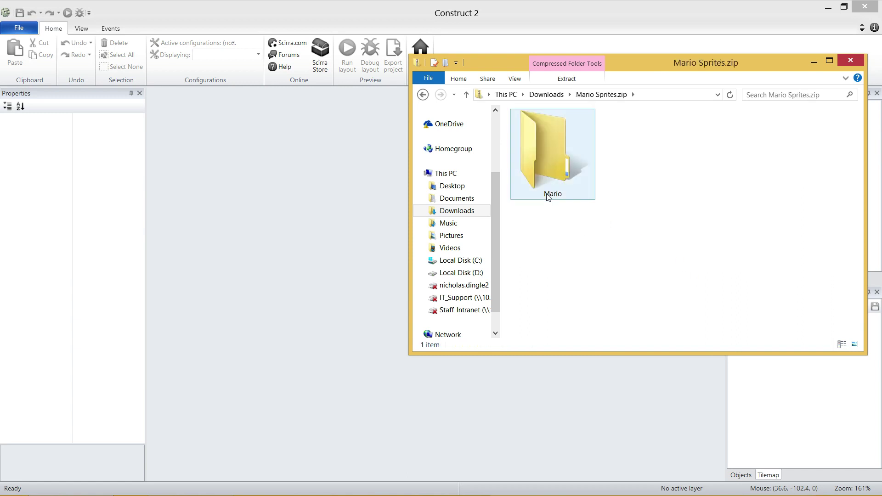
right_click(561, 153)
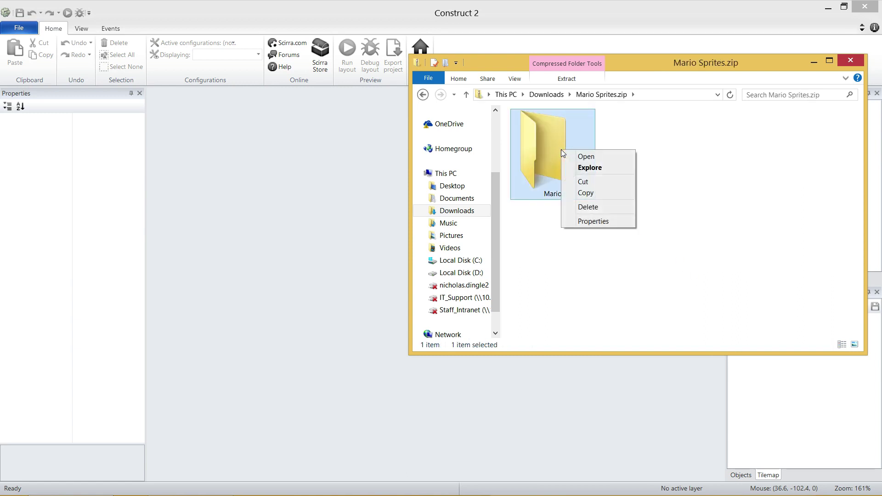
click(609, 194)
Paste the Mario folder into Super Mario Bros\gfx
key(BackSpace)
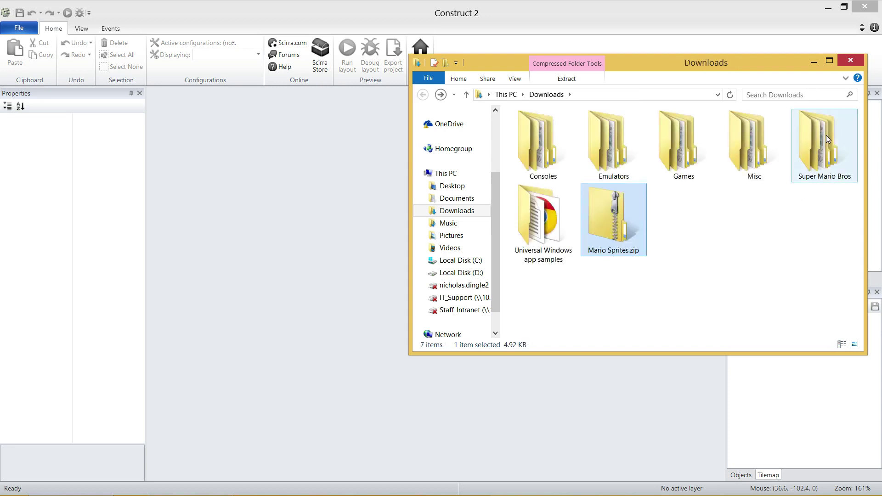
double_click(827, 139)
double_click(567, 133)
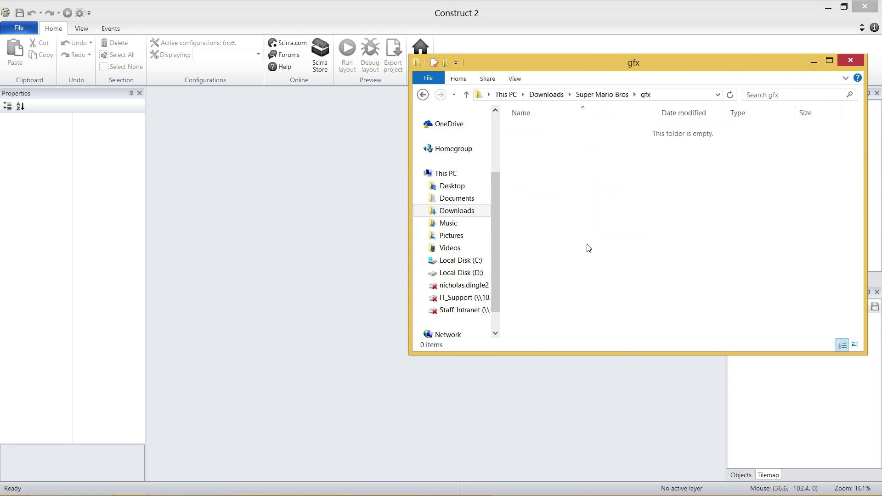
right_click(566, 188)
click(610, 249)
Check the ten sprite PNGs in the pasted Mario folder, then close File Explorer
double_click(550, 130)
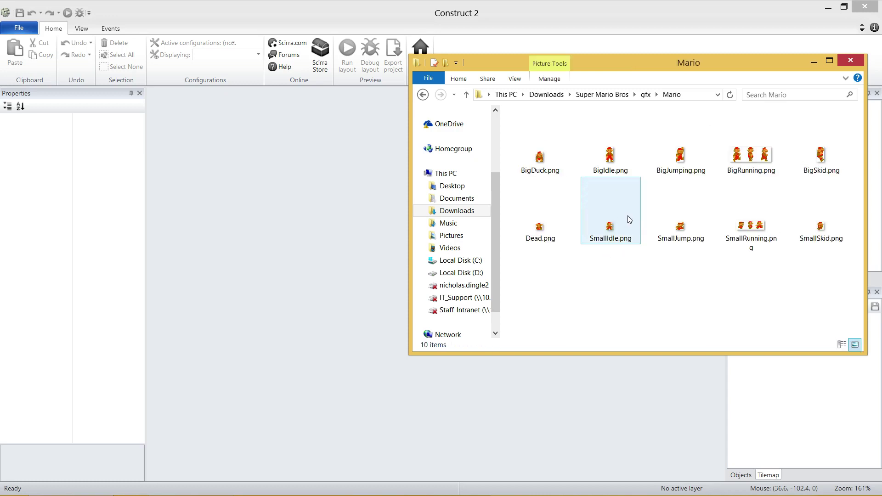
drag(828, 273, 541, 133)
click(619, 257)
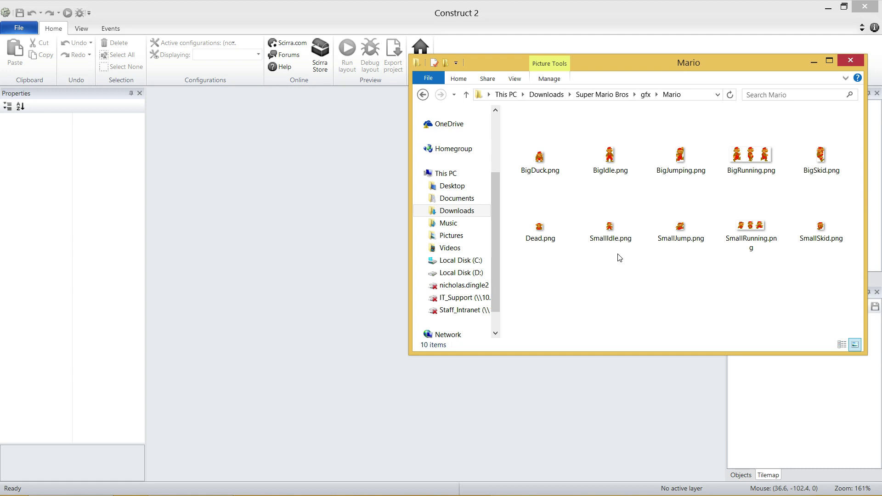
drag(821, 290, 516, 159)
click(640, 296)
click(856, 63)
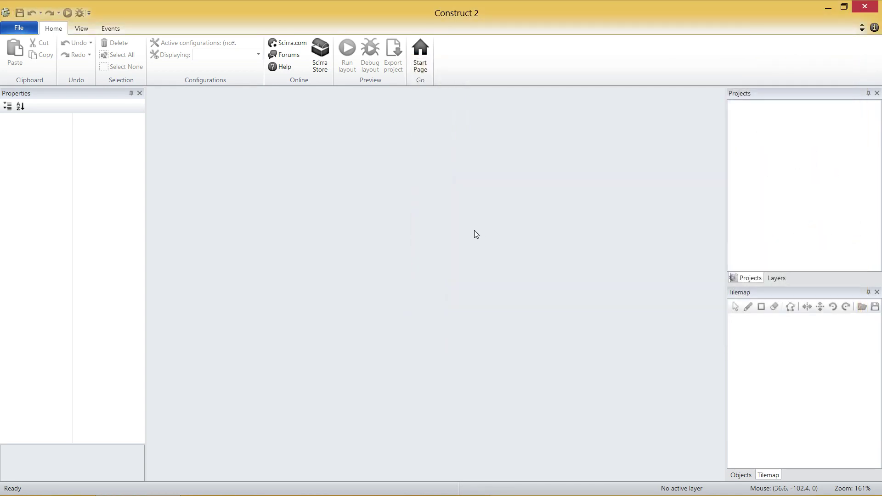
Start a new empty project from File > New
click(23, 29)
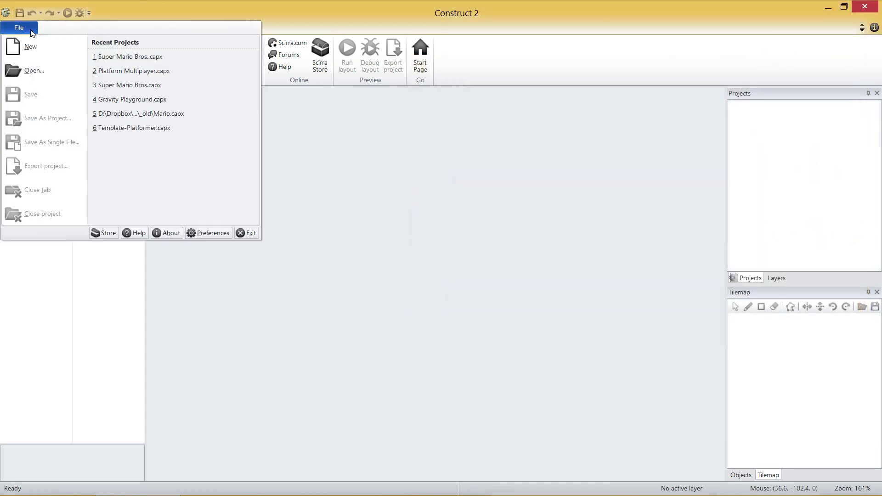
click(42, 50)
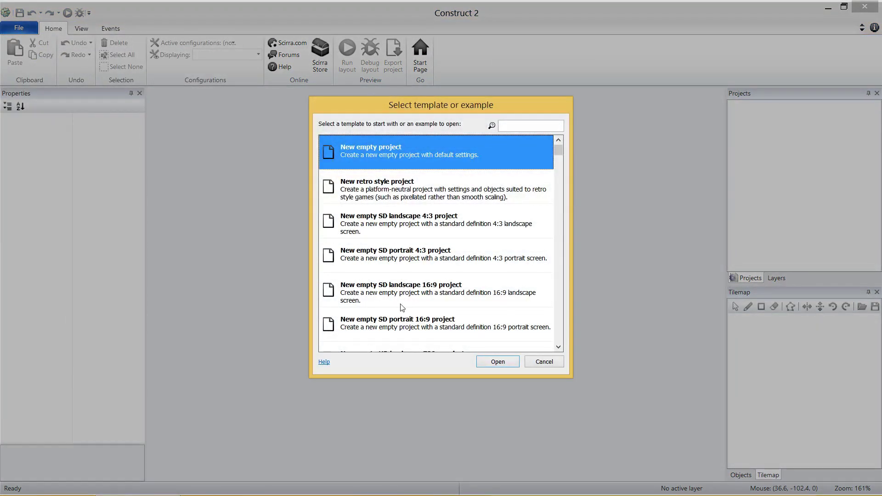
click(512, 358)
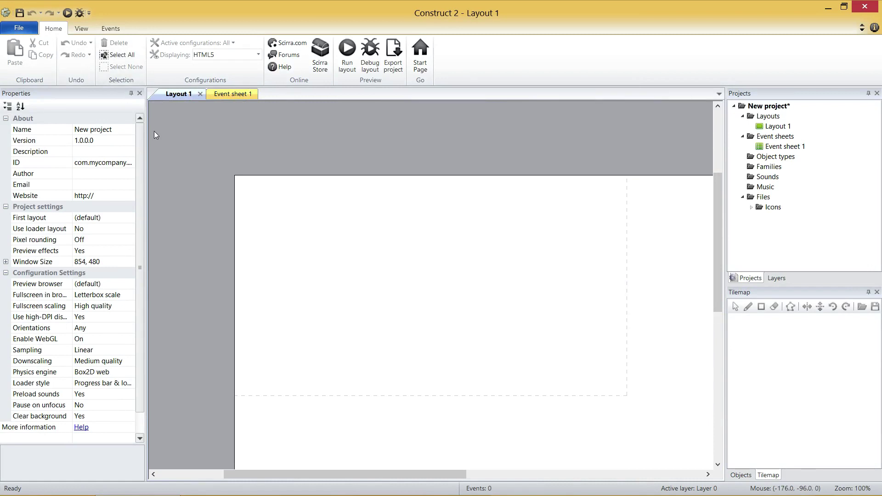
click(130, 131)
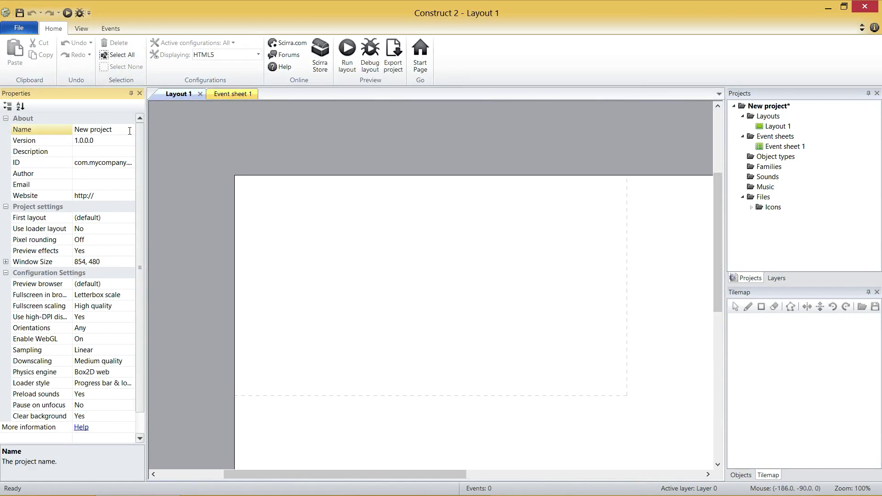
text(Super Mario Bros.)
key(Return)
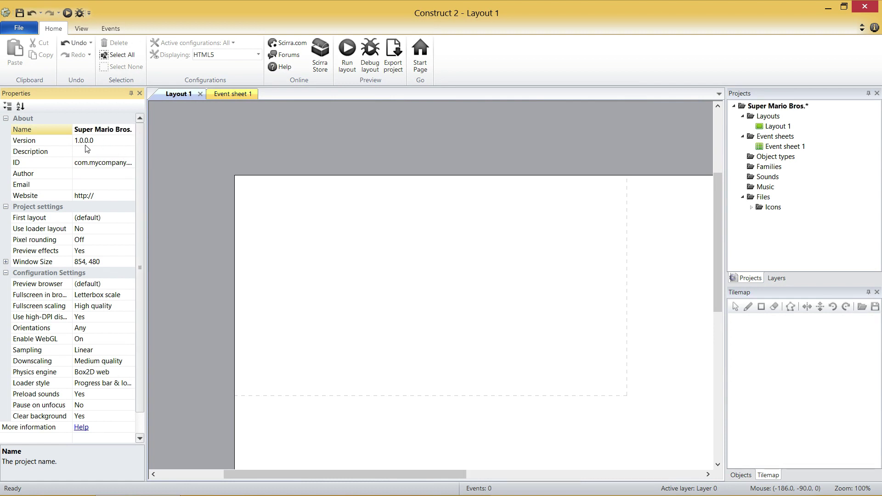
click(51, 156)
click(52, 175)
click(52, 185)
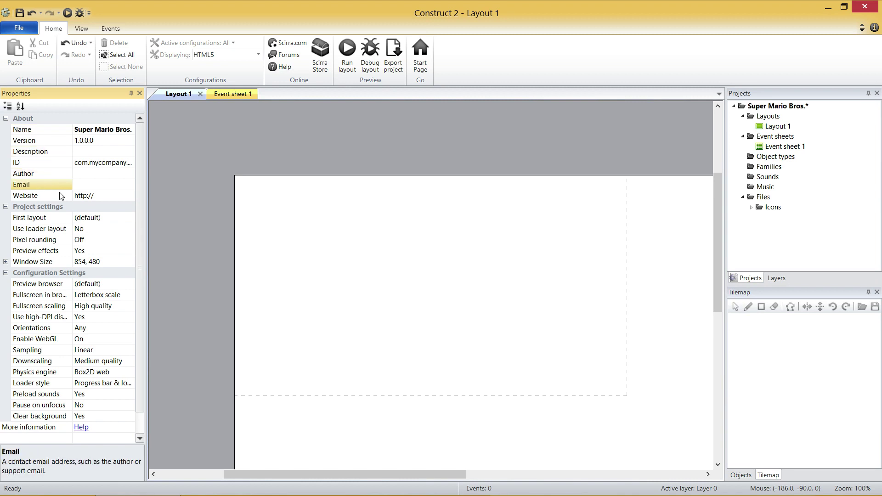
click(61, 196)
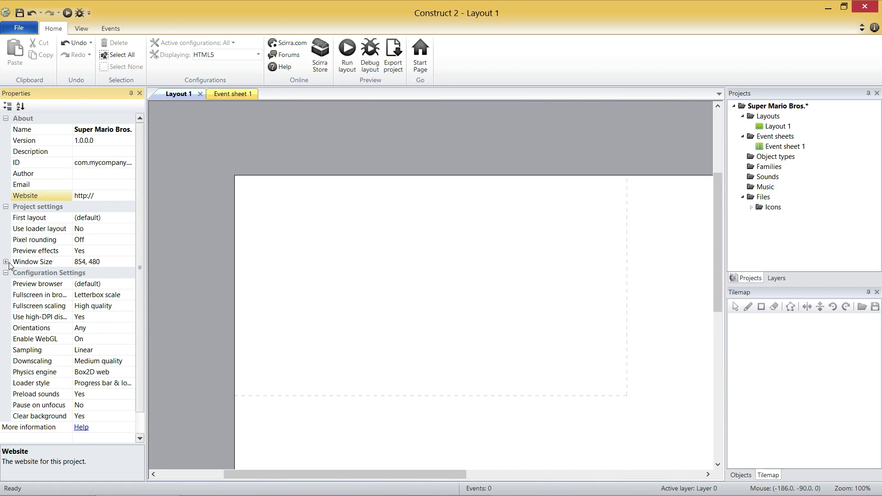
click(50, 262)
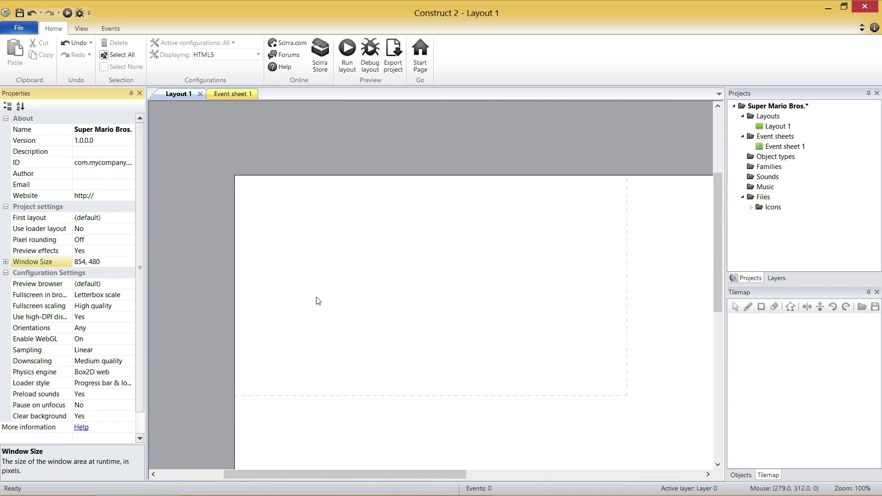
Set the project's Window Size to width 256 and height 224
click(6, 262)
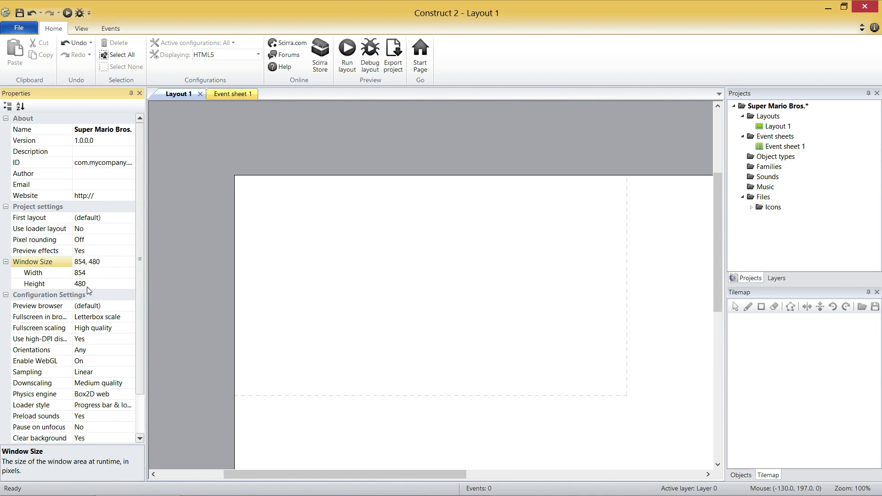
click(115, 274)
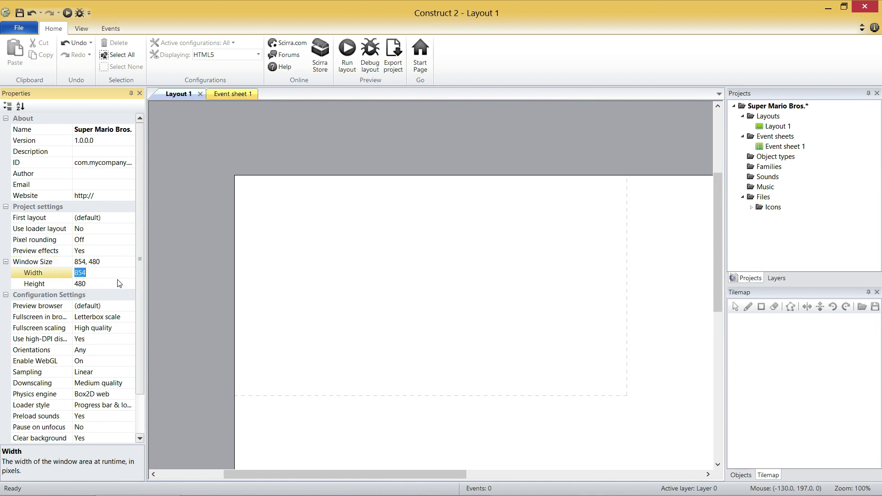
text(256)
key(Return)
click(118, 283)
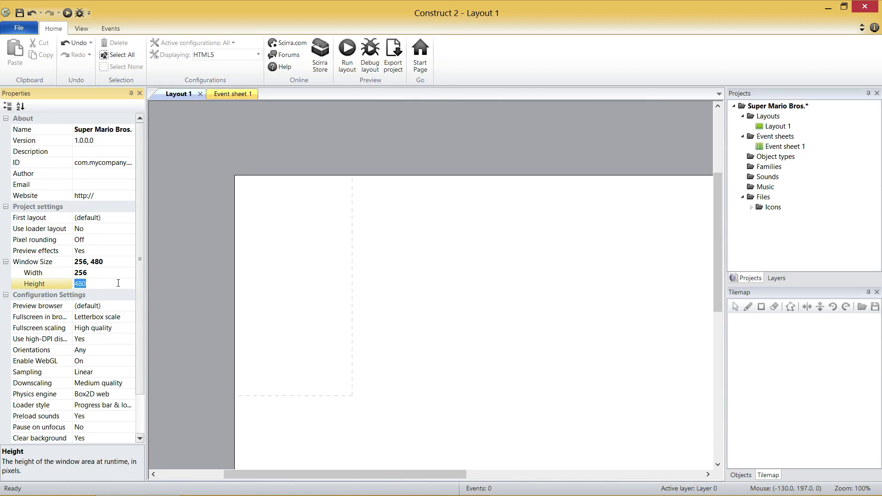
text(224)
key(Return)
scroll(138, 234, down, 2)
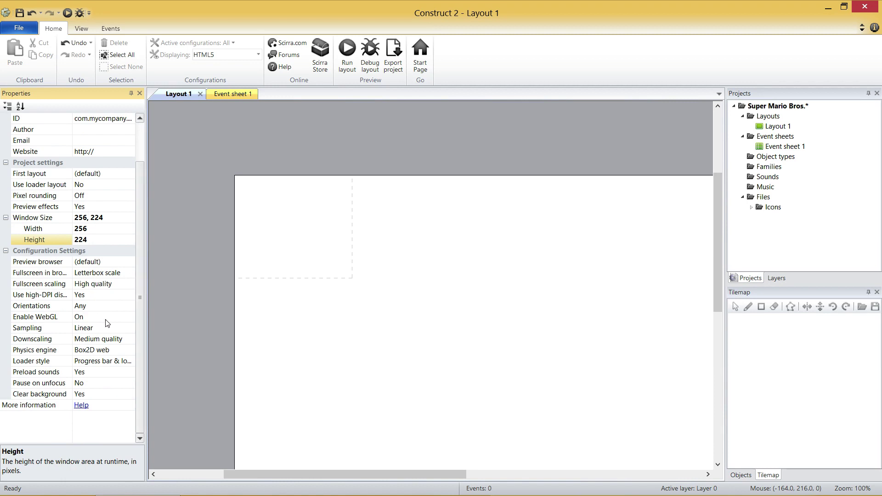
Change the project's Sampling property from Linear to Point
click(35, 332)
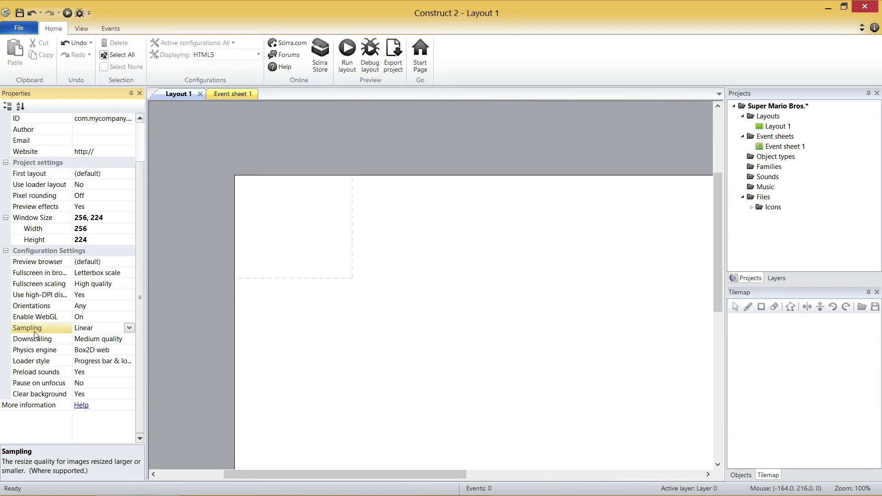
click(129, 327)
click(90, 338)
Rename Layout 1 to 'Level 1'
click(785, 130)
click(118, 129)
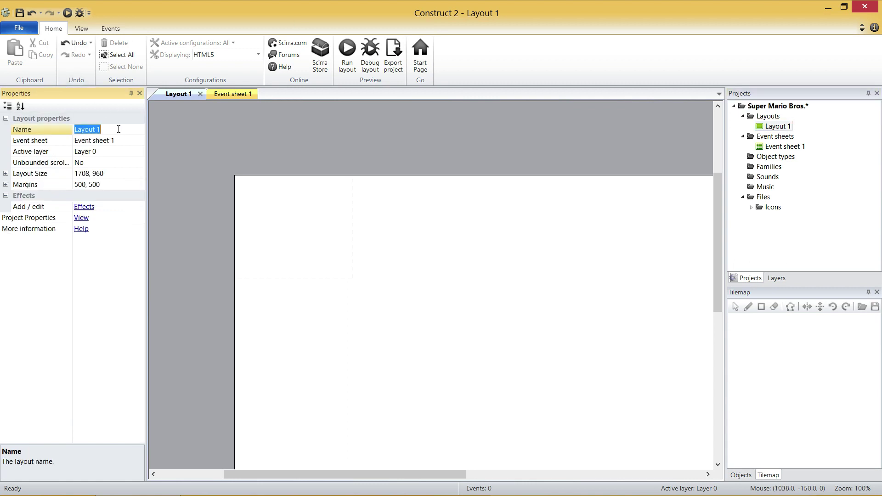
text(Level 1)
key(Return)
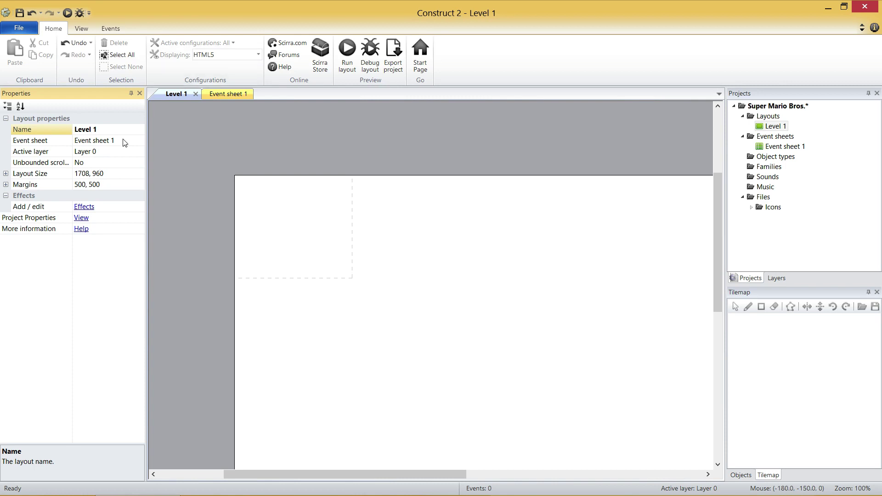
Set the layout height to 224, keeping the width at 1708
click(5, 174)
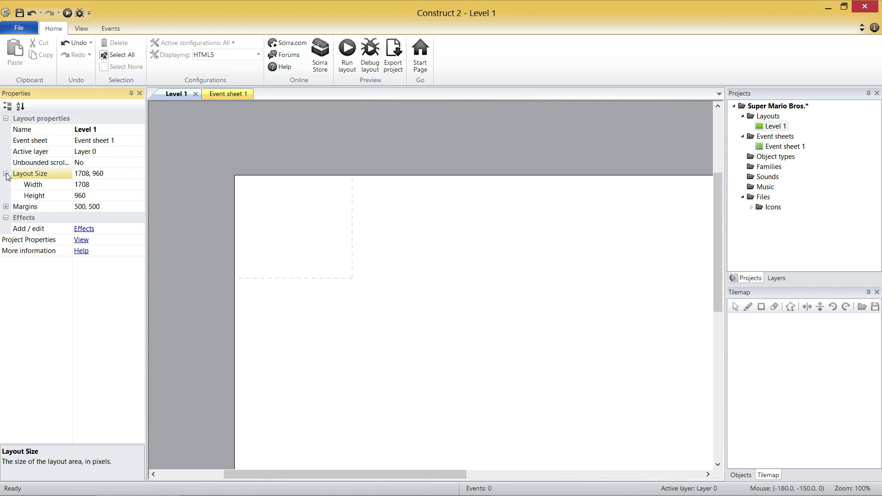
click(108, 196)
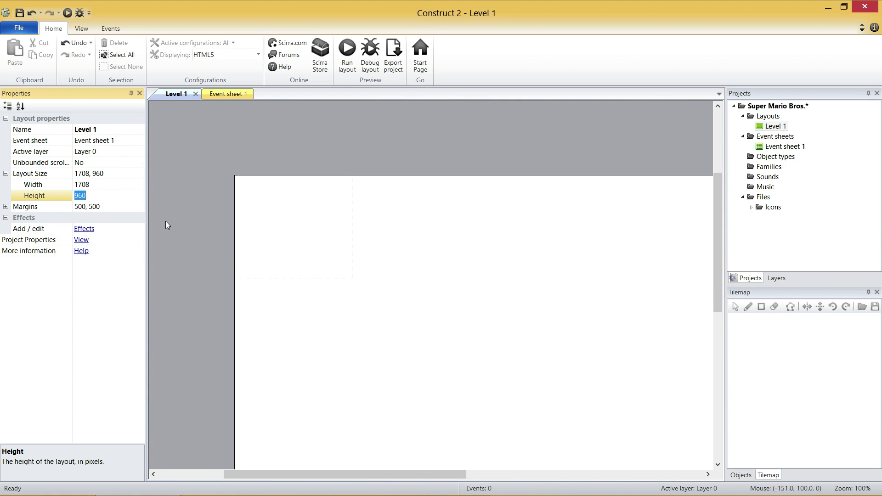
text(224)
key(Return)
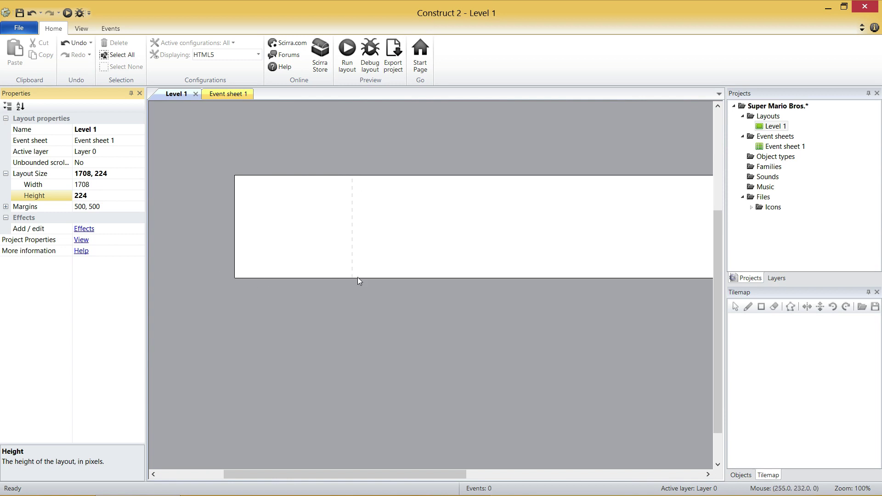
click(113, 188)
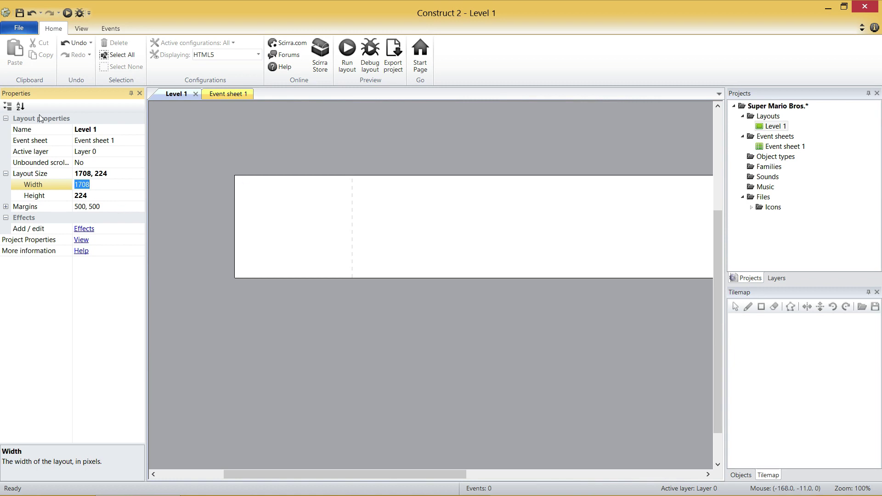
click(229, 159)
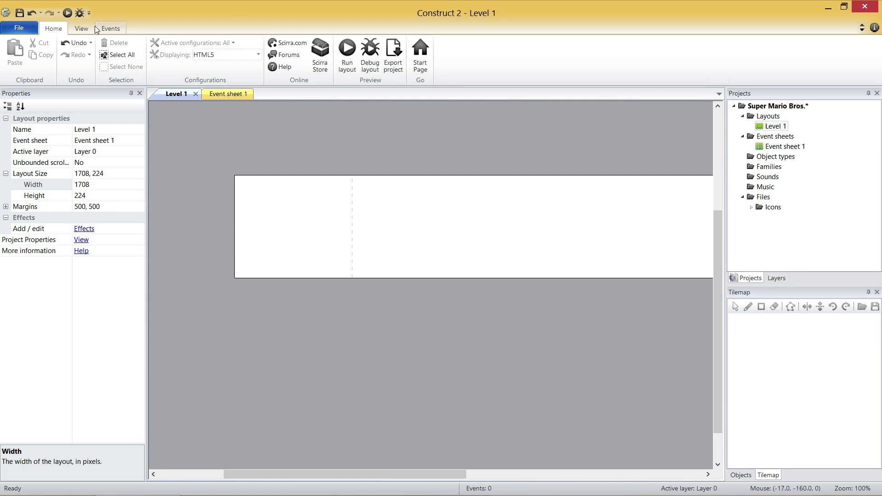
Enable the Layer Bar and select Layer 0 to view its properties
click(81, 28)
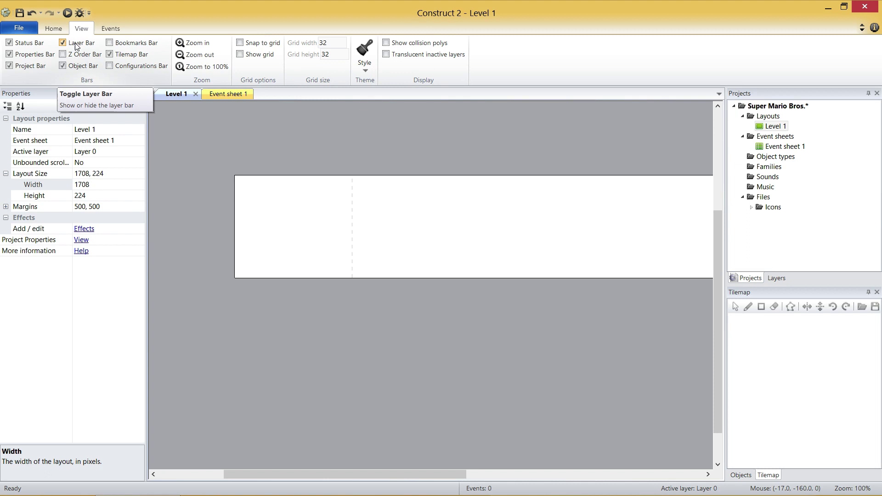
click(55, 31)
click(777, 278)
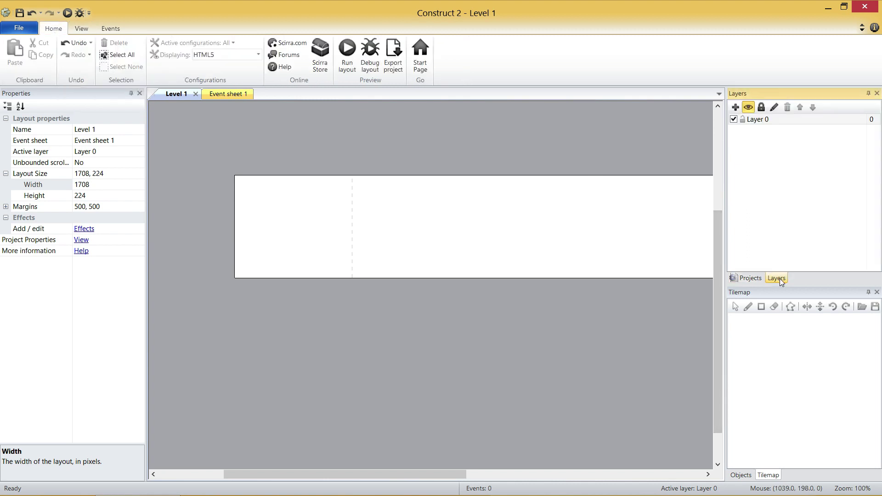
click(763, 120)
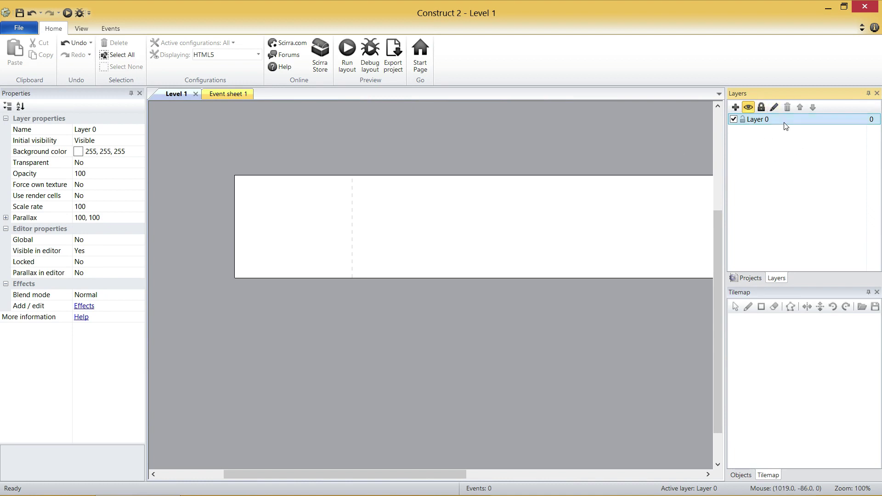
Rename Layer 0 to Background and add layers Level, Blocks and Enemies above it
click(776, 107)
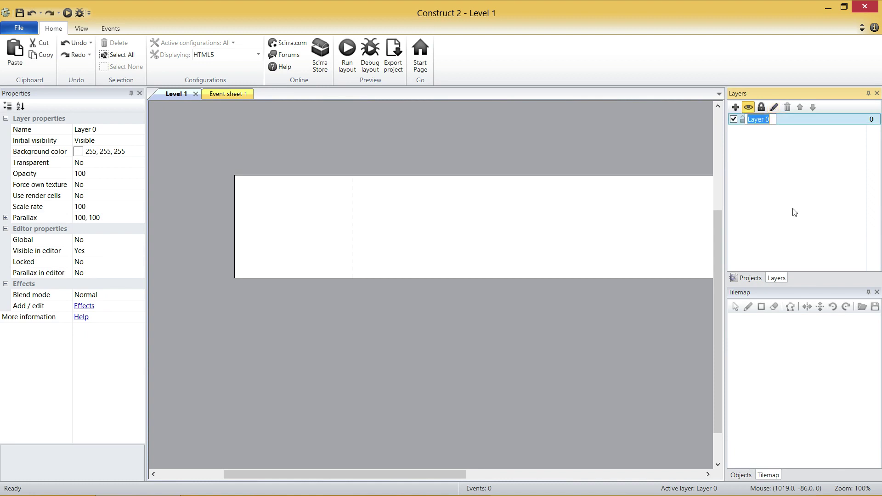
text(Background)
key(Return)
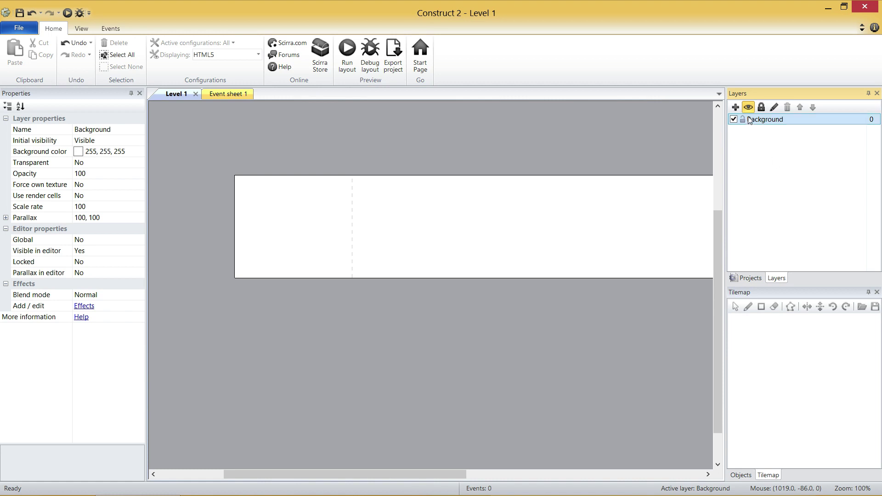
click(736, 108)
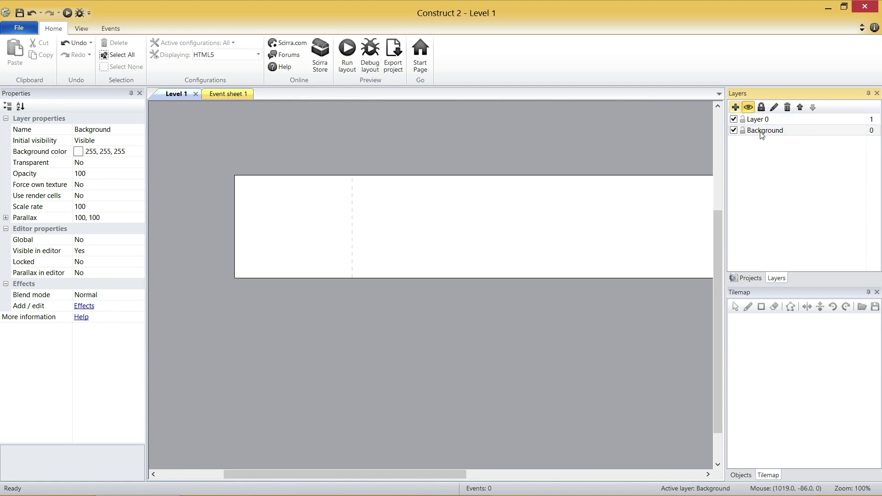
click(765, 123)
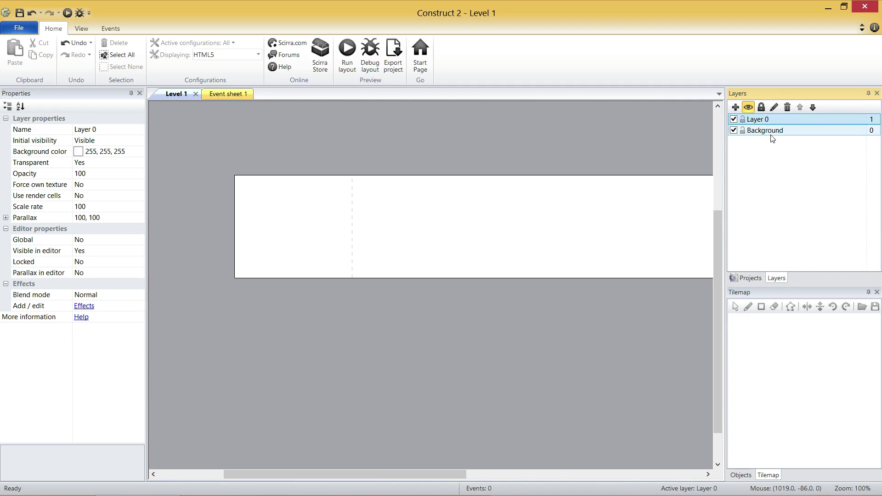
key(F2)
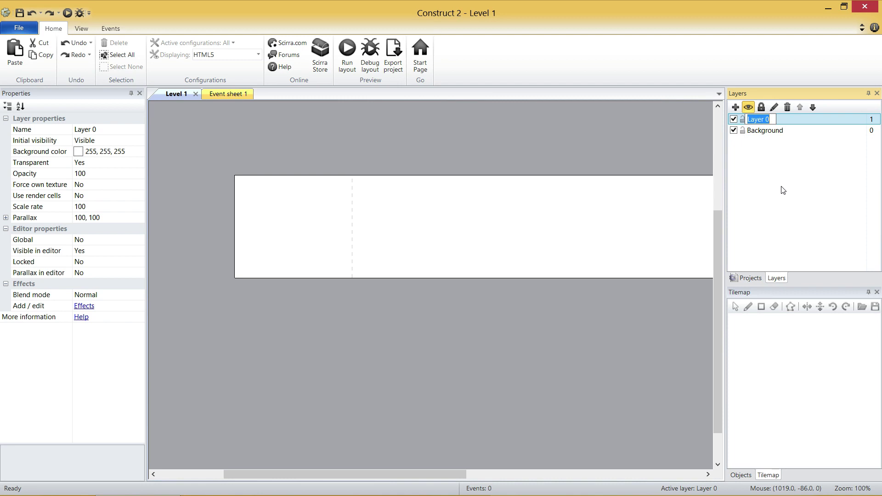
text(Level)
key(Return)
click(737, 108)
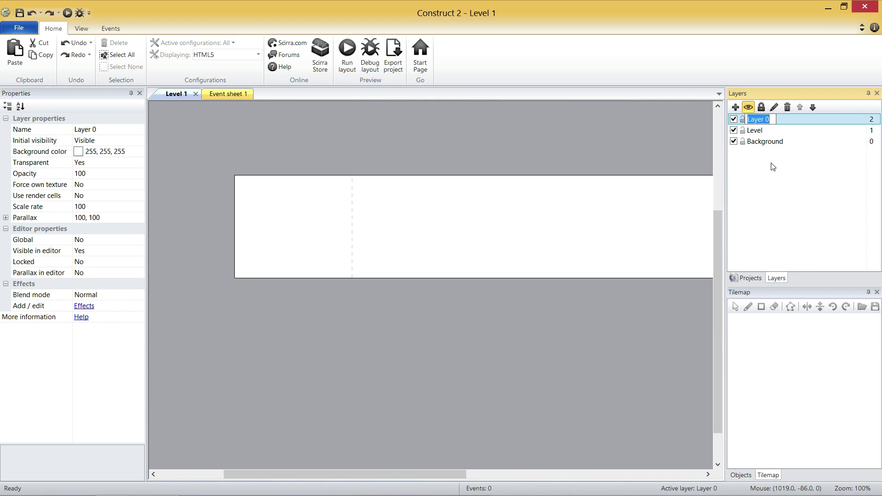
text(Blocks)
key(Return)
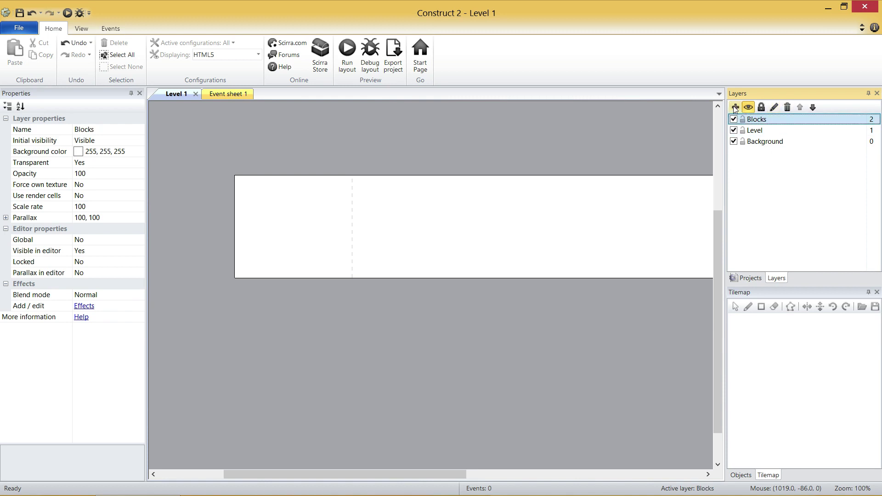
click(736, 107)
text(Enemies)
key(Return)
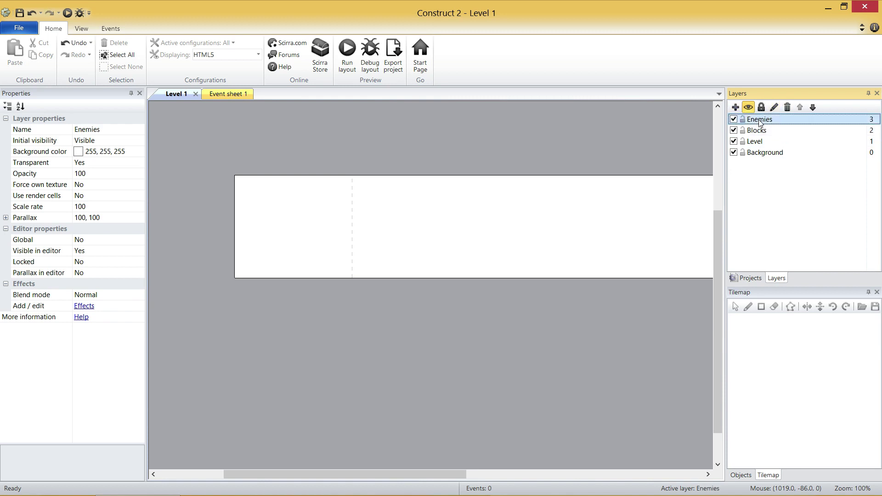
Add four more layers on top: Items, Mario, Overlay and HUD
click(735, 107)
text(Items)
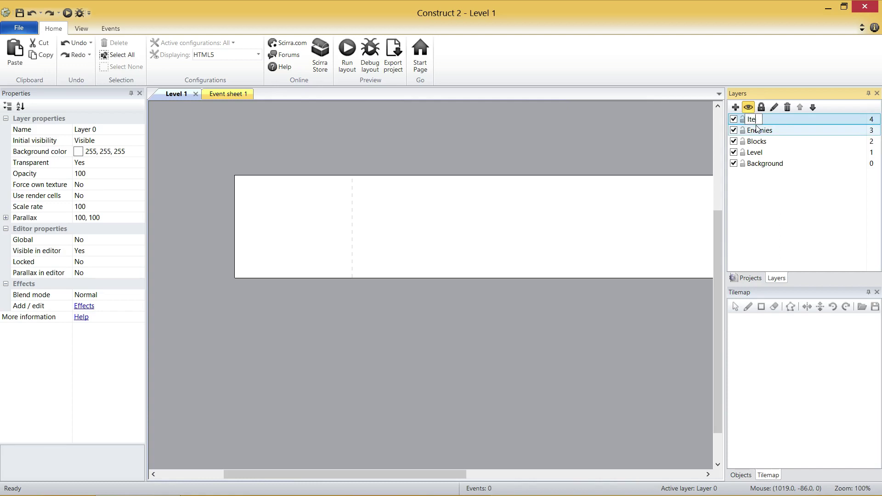
key(Return)
click(736, 107)
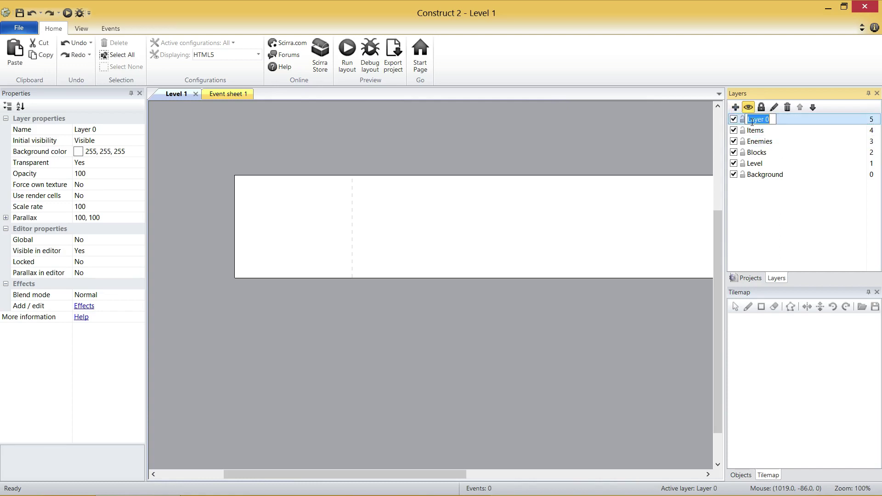
text(Mario)
key(Return)
click(736, 107)
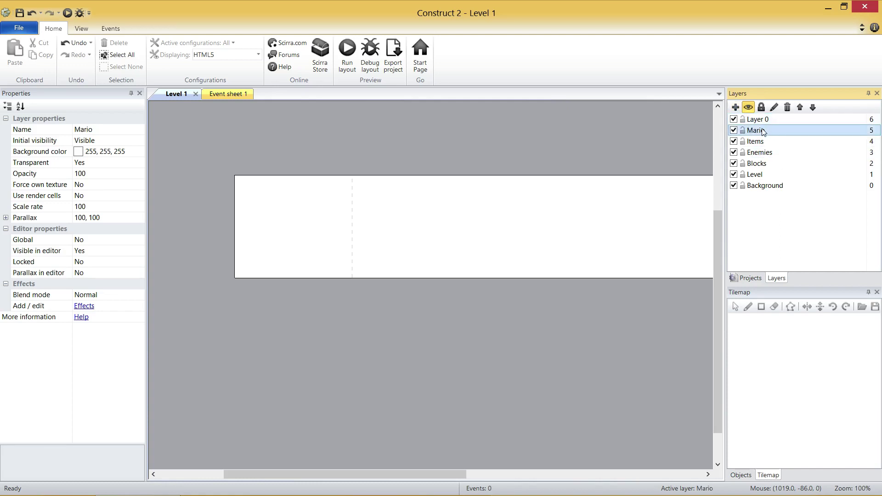
text(Overlay)
key(Return)
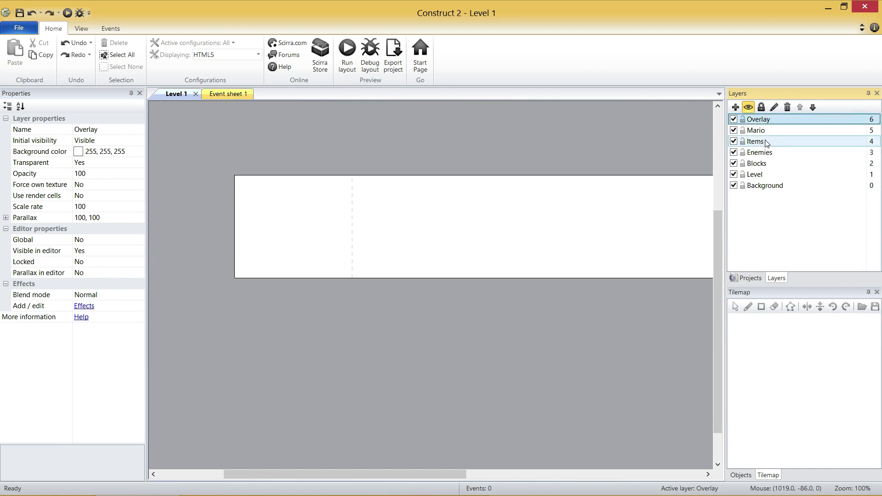
click(735, 107)
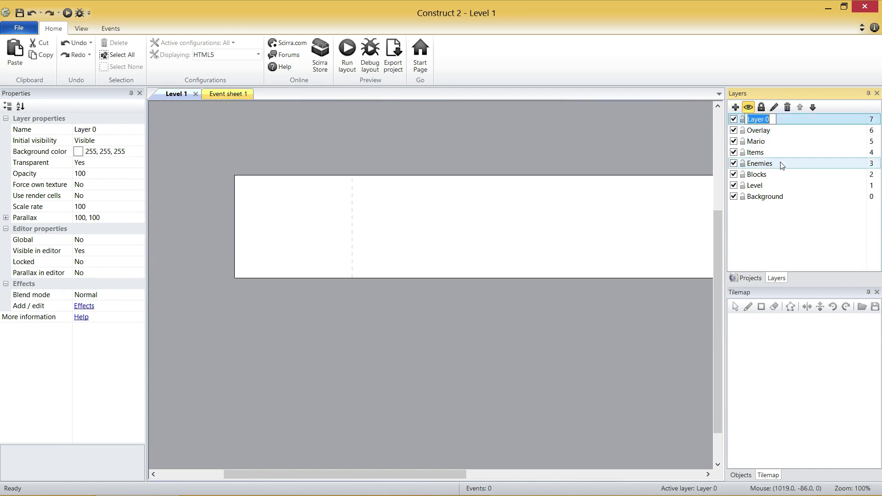
text(HUD)
key(Return)
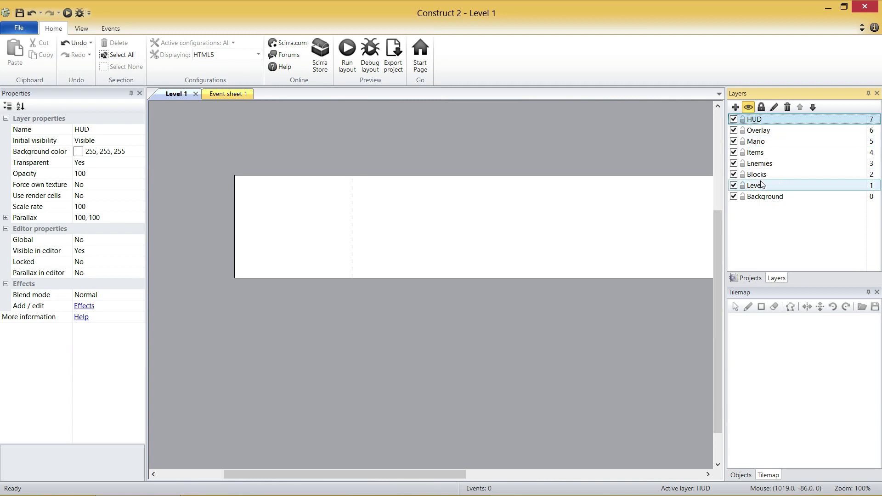
click(779, 198)
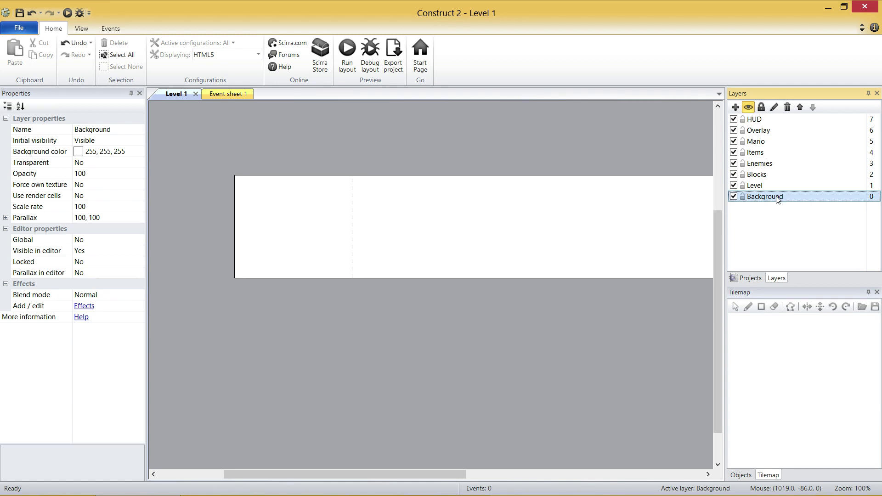
click(770, 187)
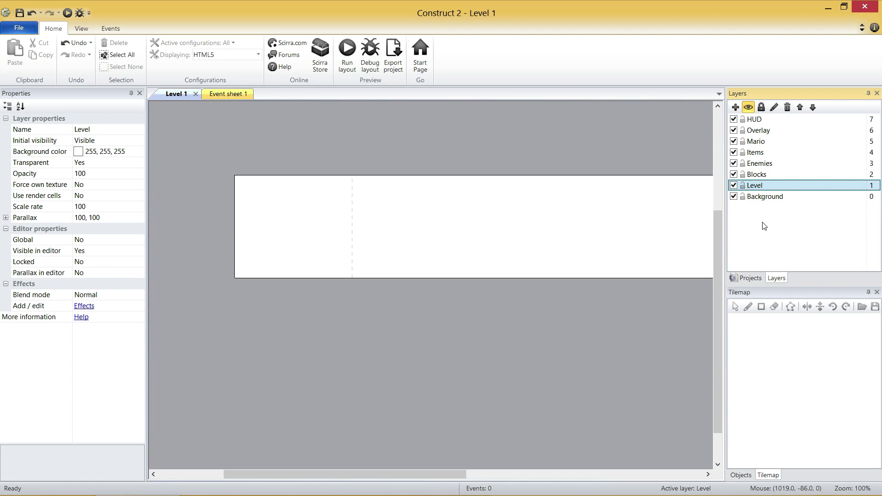
click(765, 174)
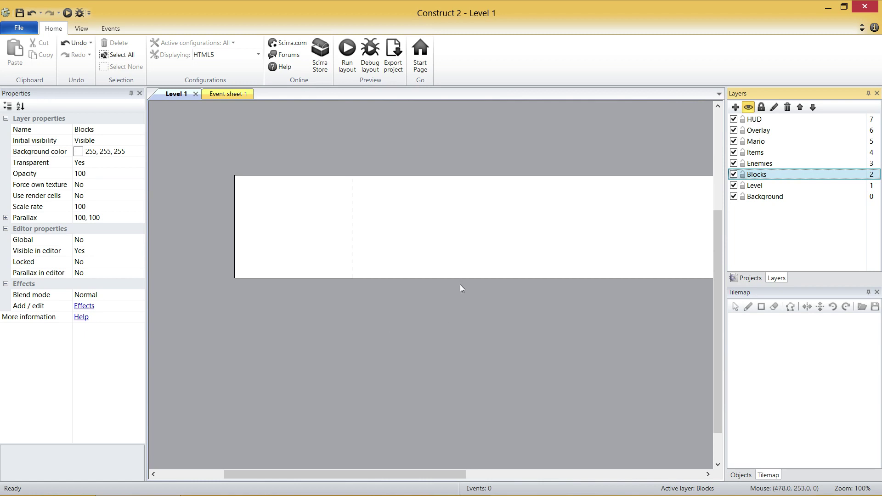
key(Down)
key(Up)
key(Up)
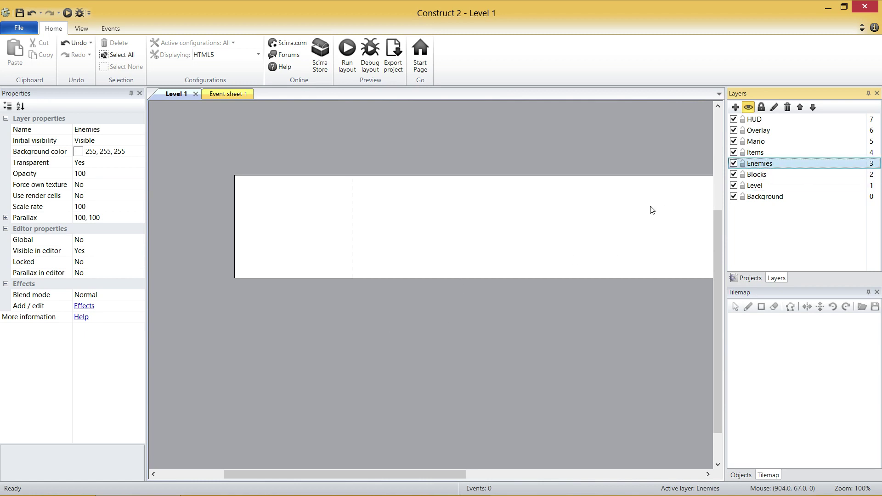
click(765, 154)
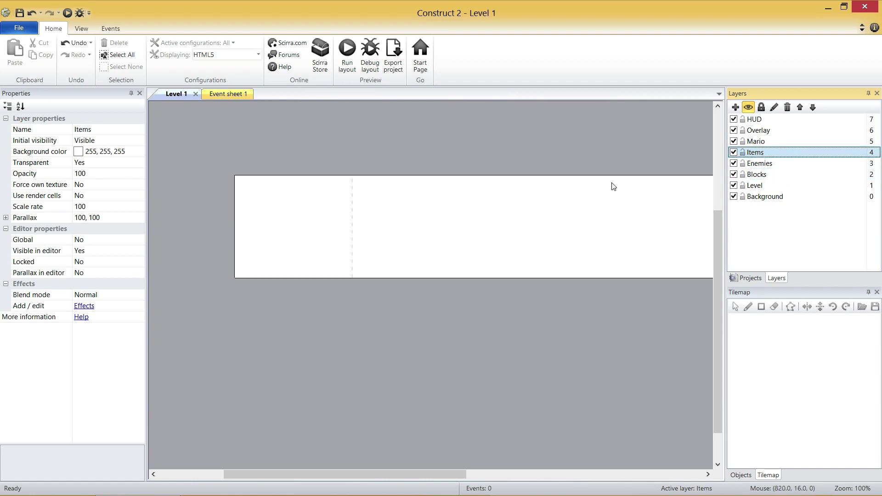
click(767, 143)
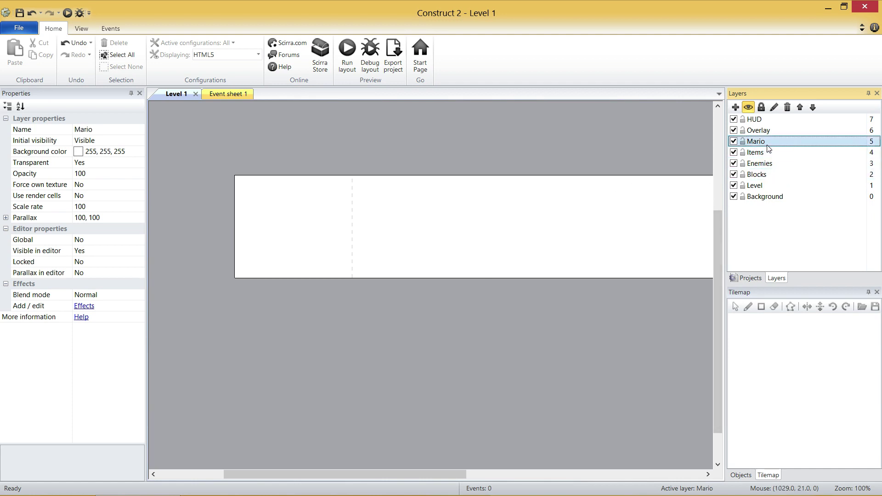
click(778, 134)
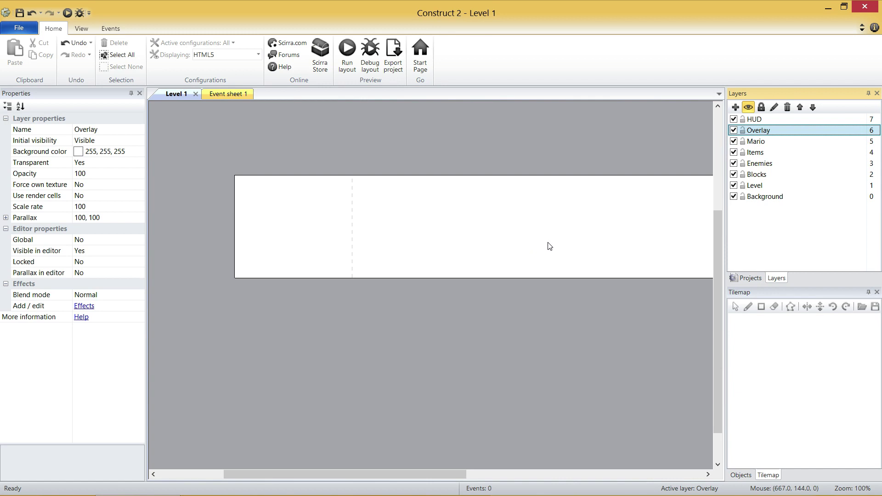
click(759, 120)
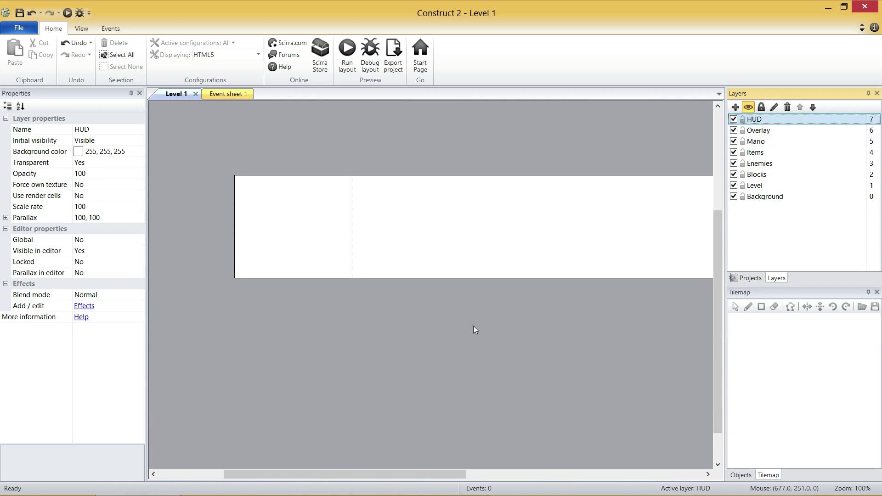
click(44, 219)
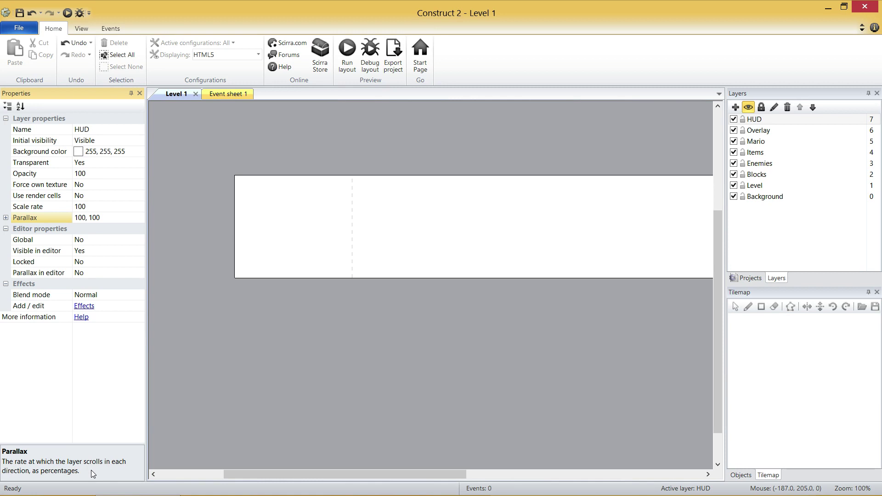
Set the HUD layer's parallax X and Y both to 0
click(5, 218)
click(92, 230)
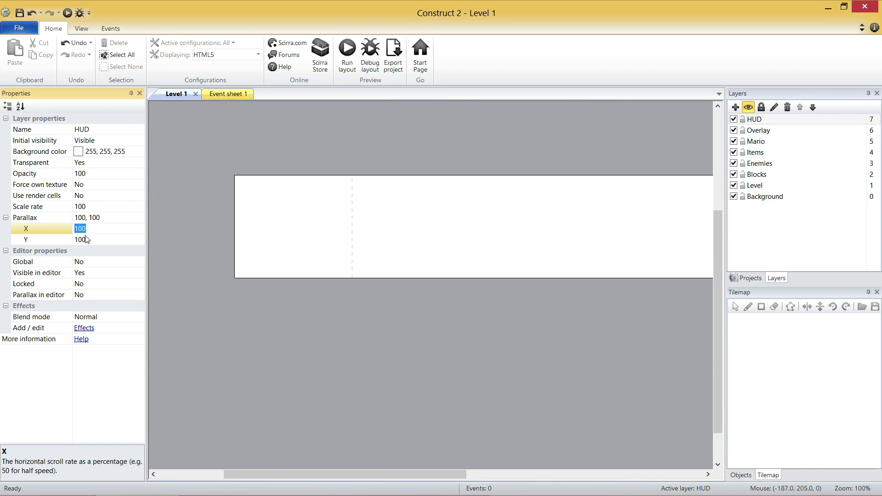
text(0)
click(91, 239)
text(0)
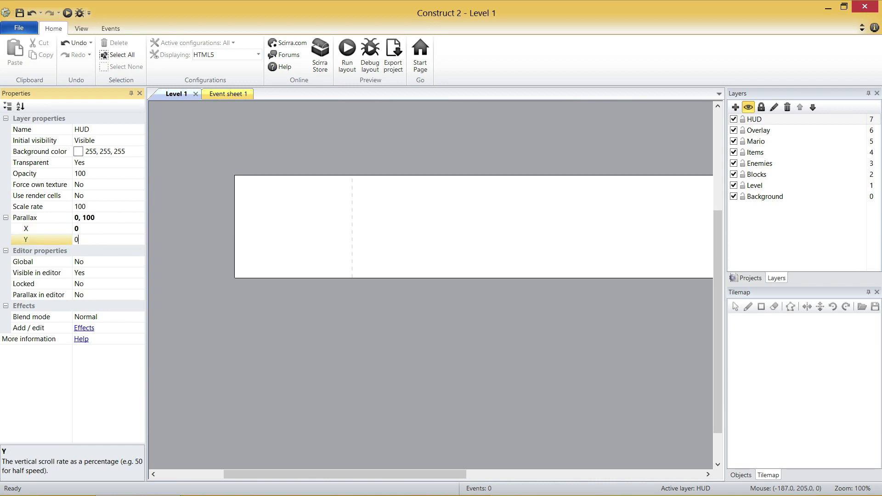
key(Return)
click(100, 237)
click(792, 198)
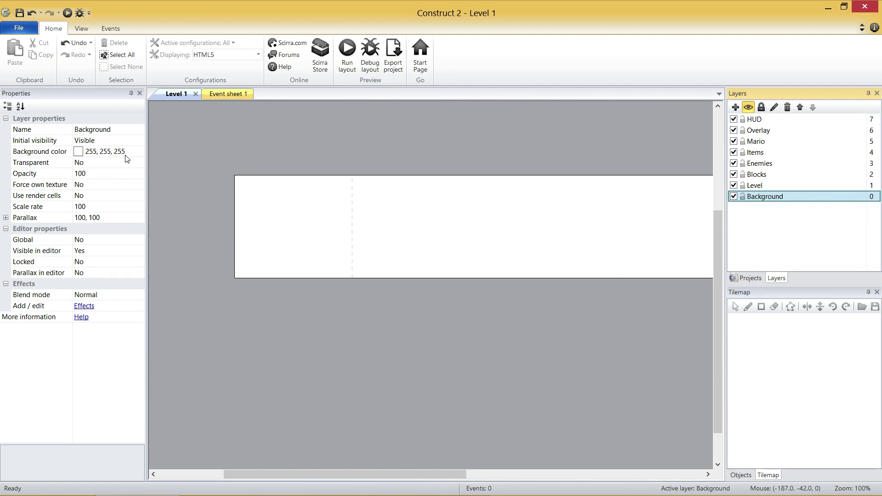
Enter custom colour Red 154, Green 146, Blue 254 for the Background layer's background
click(111, 151)
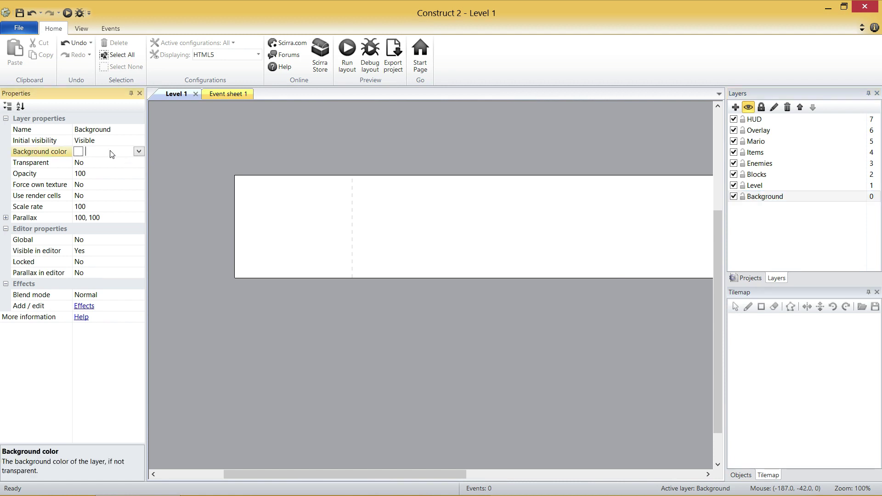
click(139, 152)
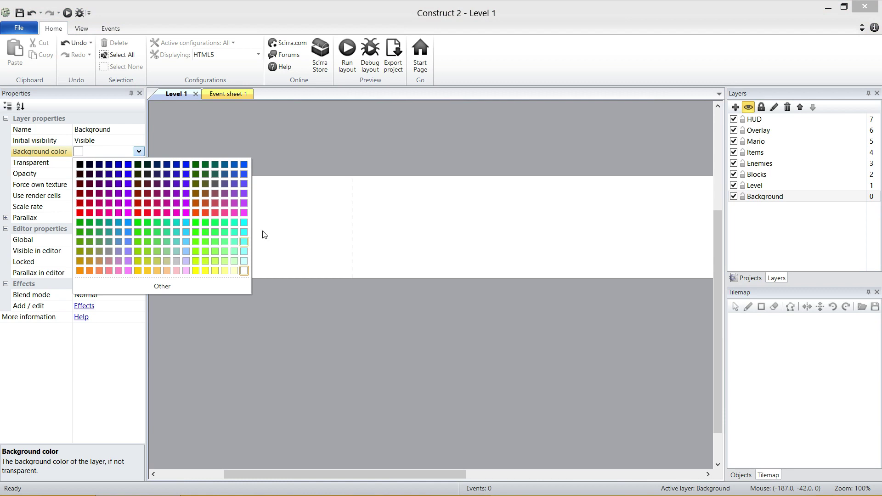
click(173, 287)
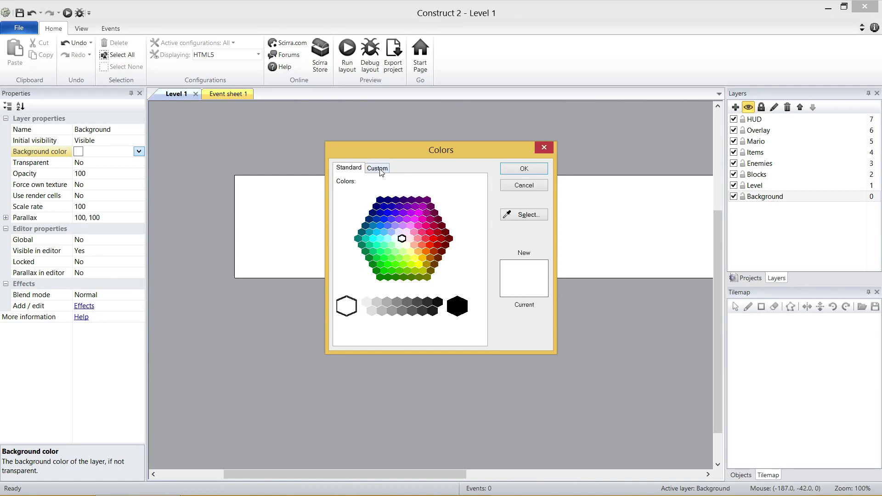
click(377, 168)
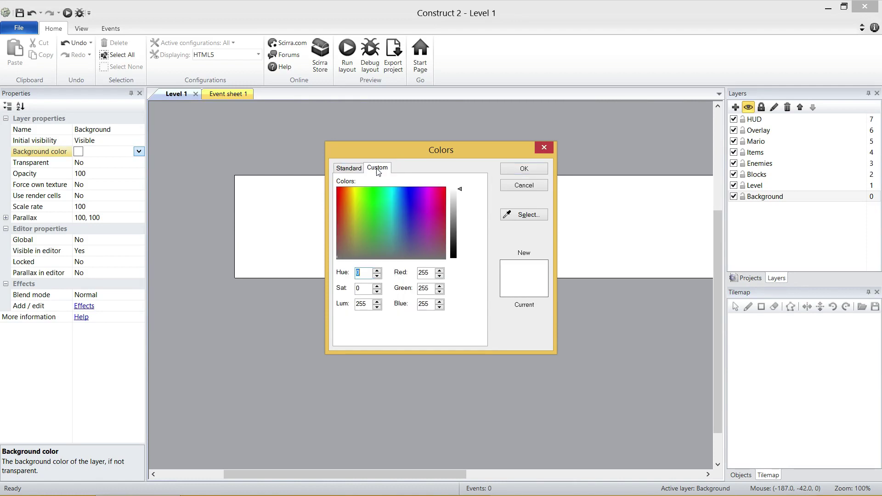
click(425, 273)
double_click(424, 272)
text(154)
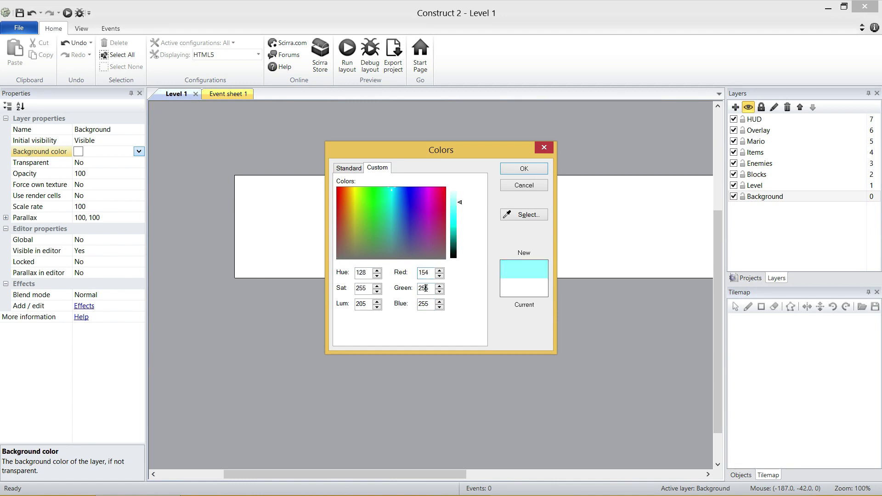
double_click(426, 288)
text(146)
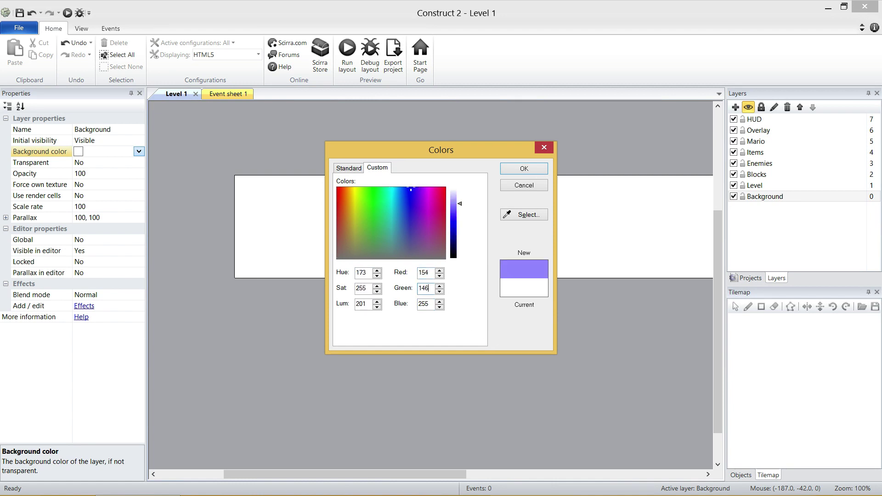
double_click(428, 305)
text(254)
Apply colour 154, 146, 254 to the Background layer, then show the Level 1 layout properties
click(524, 168)
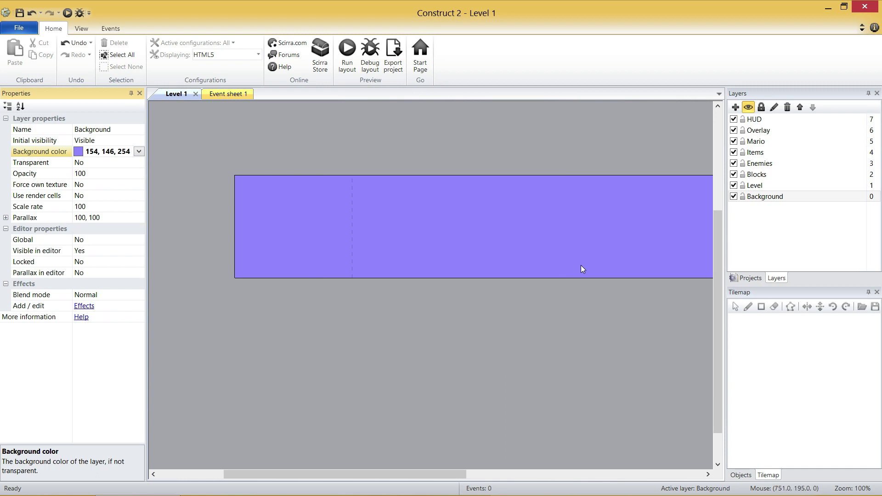
click(473, 311)
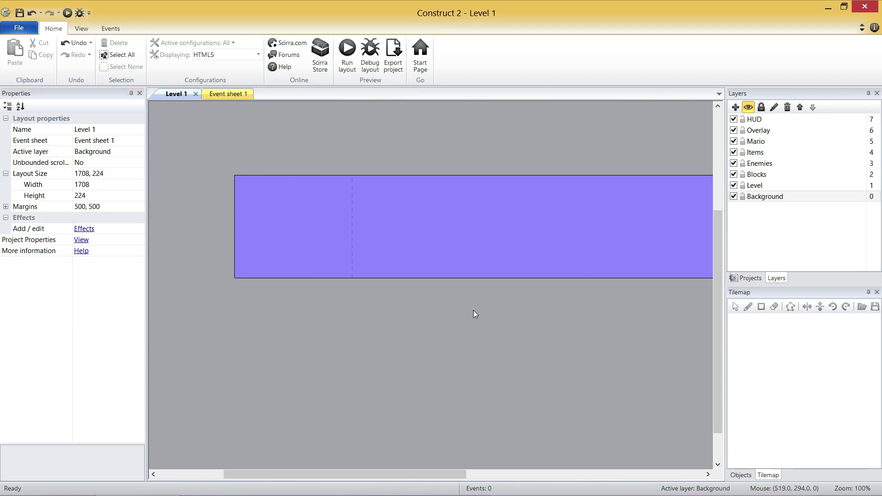